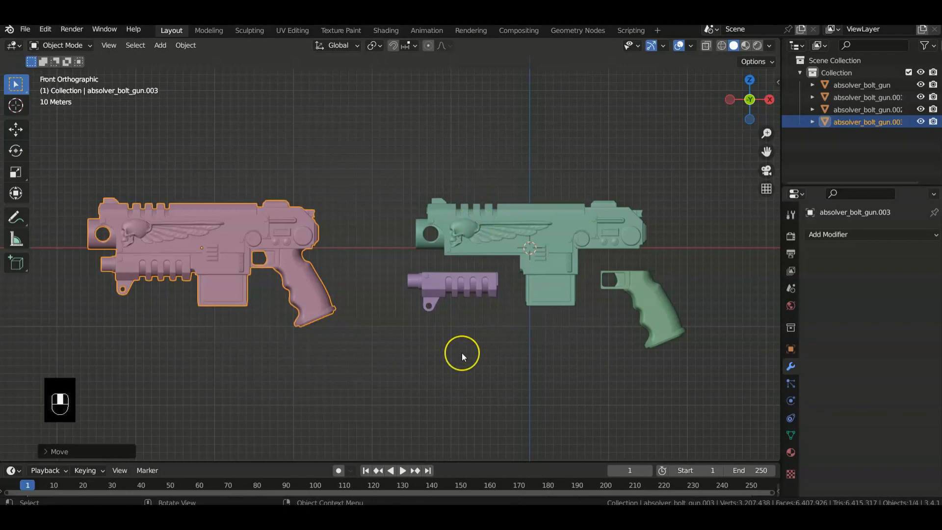
{"action": "scroll", "coordinate": [461, 352], "scroll_direction": "down", "scroll_amount": 1}
{"action": "mouse_move", "coordinate": [461, 352]}
{"action": "middle_mouse_down", "text": "shift"}
{"action": "mouse_move", "coordinate": [475, 343]}
{"action": "mouse_move", "coordinate": [469, 349]}
{"action": "middle_mouse_up", "text": "shift"}
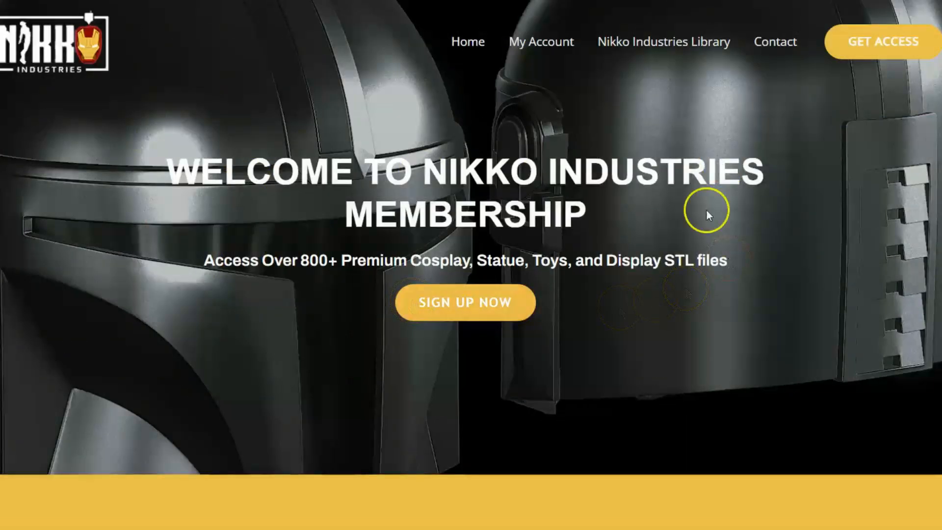
Step: Switch to the Nikko Industries membership website, look over its home page and open the Nikko Industries Library
{"action": "scroll", "coordinate": [696, 348], "scroll_direction": "down", "scroll_amount": 15}
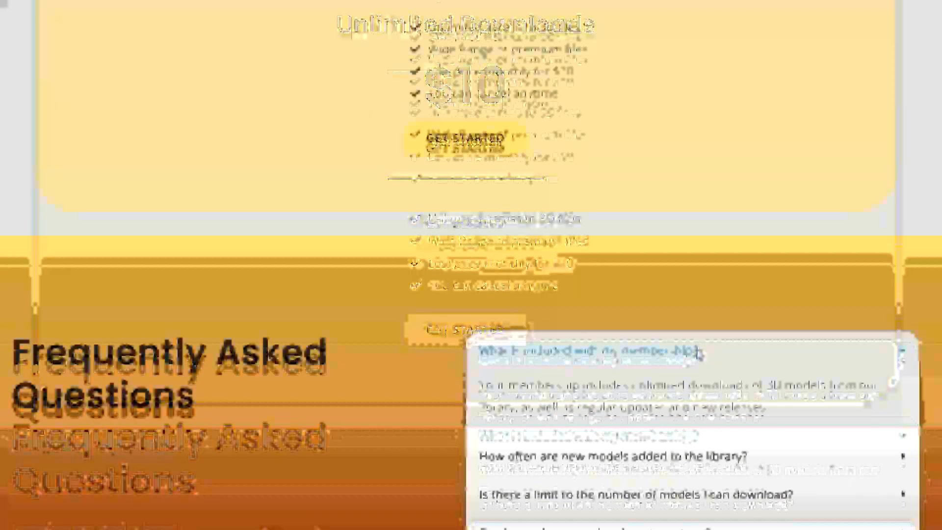
{"action": "scroll", "coordinate": [696, 352], "scroll_direction": "up", "scroll_amount": 15}
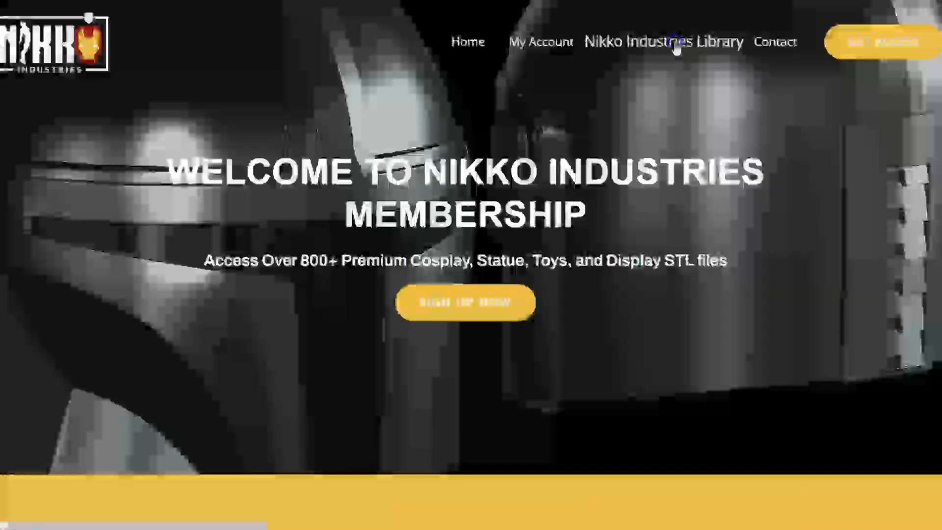
{"action": "left_click", "coordinate": [676, 44]}
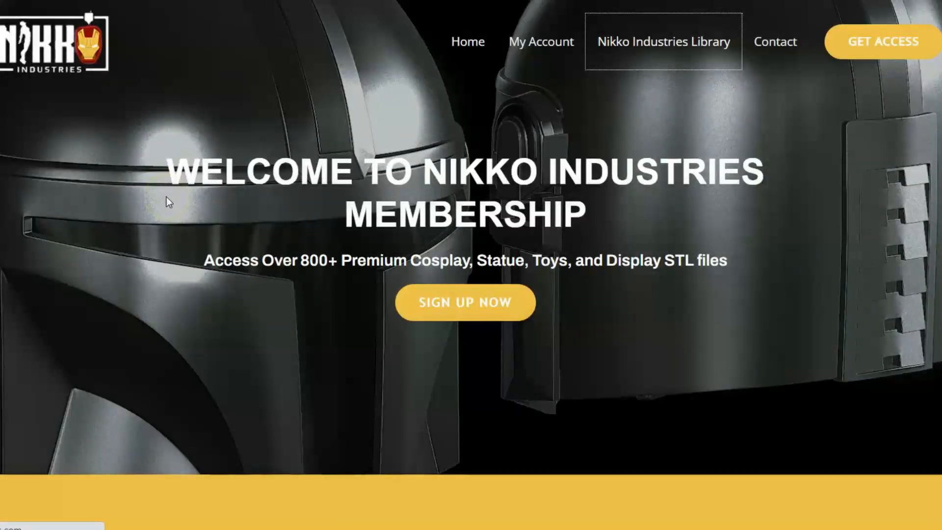
Step: Find the Black Dino Thunder Power Ranger Helmet STL in the library, complete its order and download the file
{"action": "scroll", "coordinate": [325, 206], "scroll_direction": "down", "scroll_amount": 18}
{"action": "scroll", "coordinate": [380, 270], "scroll_direction": "down", "scroll_amount": 20}
{"action": "scroll", "coordinate": [384, 287], "scroll_direction": "down", "scroll_amount": 17}
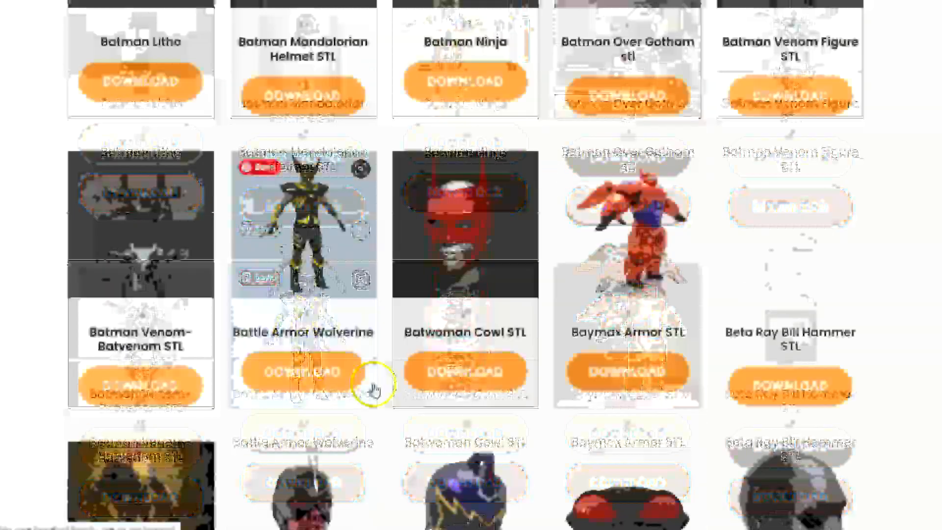
{"action": "scroll", "coordinate": [373, 390], "scroll_direction": "down", "scroll_amount": 5}
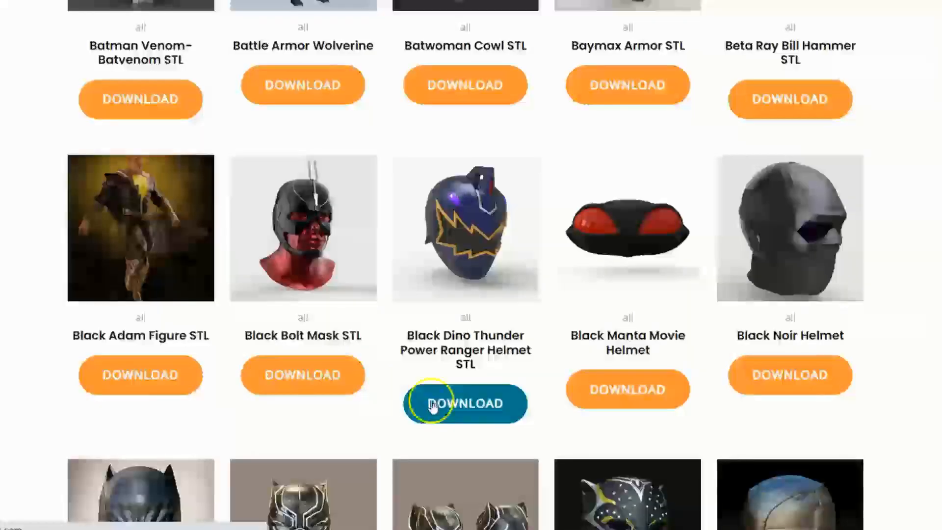
{"action": "left_click", "coordinate": [432, 405]}
{"action": "scroll", "coordinate": [488, 374], "scroll_direction": "down", "scroll_amount": 3}
{"action": "left_click", "coordinate": [737, 393]}
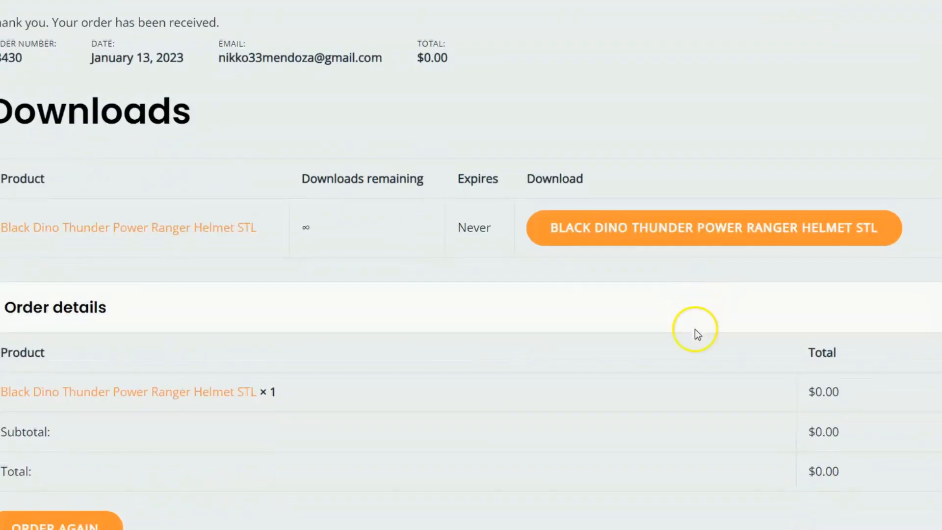
{"action": "left_click", "coordinate": [694, 230]}
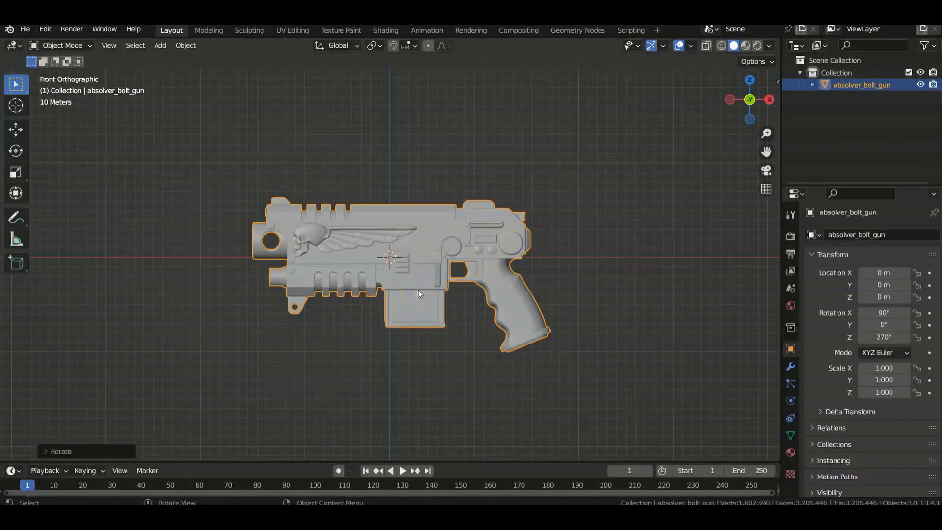
Step: Switch to Blender and examine the bolt gun's side, especially the seams around the lower front barrel section, for places to cut
{"action": "scroll", "coordinate": [382, 309], "scroll_direction": "up", "scroll_amount": 7}
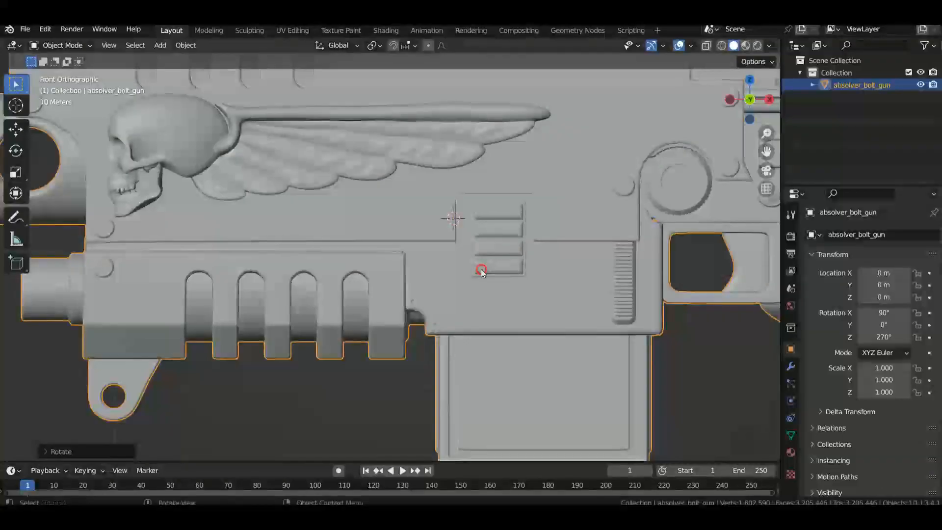
{"action": "scroll", "coordinate": [481, 271], "scroll_direction": "down", "scroll_amount": 7}
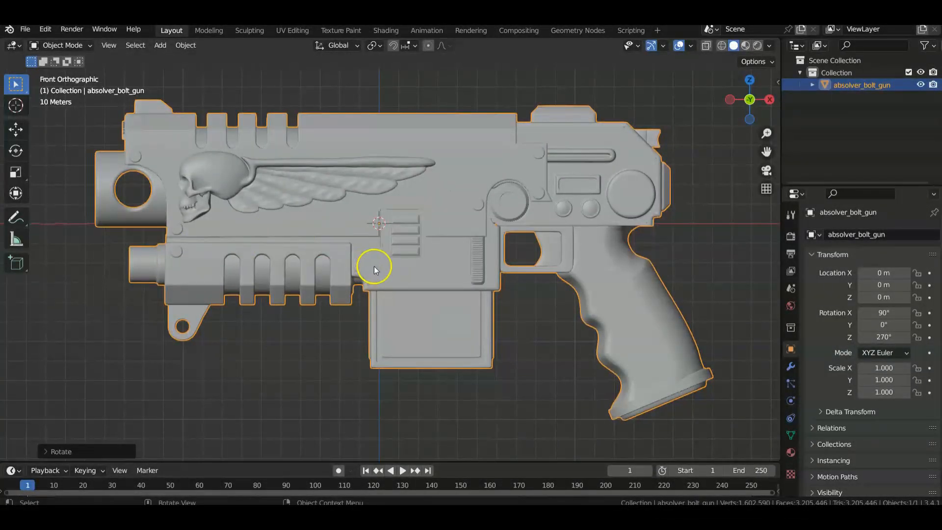
{"action": "scroll", "coordinate": [374, 266], "scroll_direction": "down", "scroll_amount": 2}
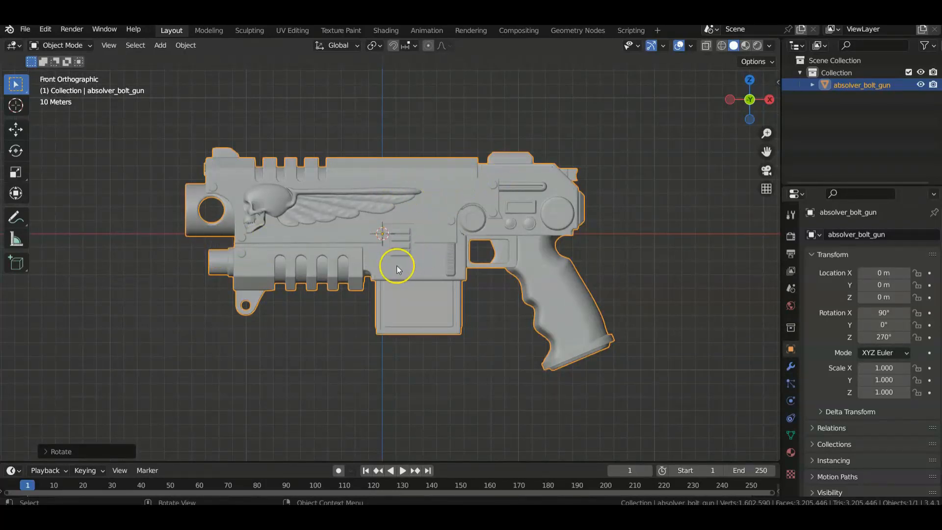
{"action": "scroll", "coordinate": [498, 319], "scroll_direction": "up", "scroll_amount": 3}
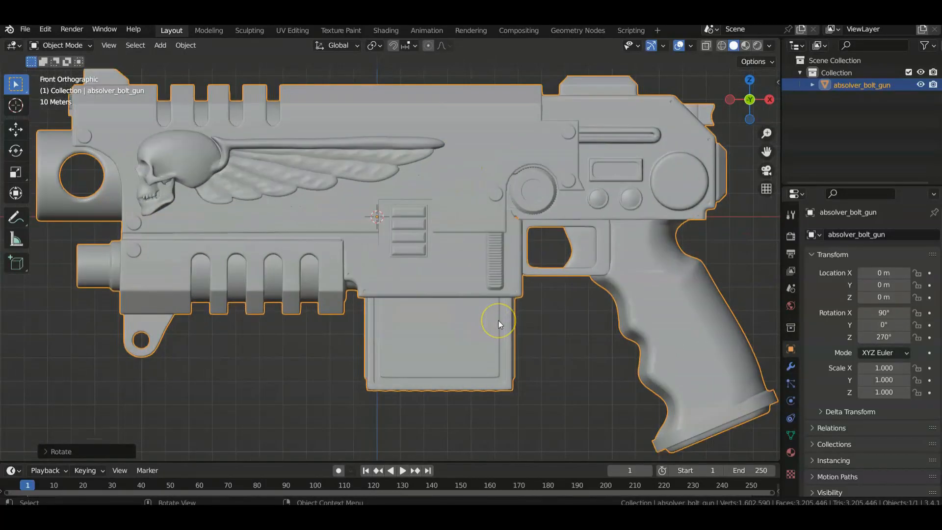
{"action": "middle_click_drag", "start_coordinate": [298, 337], "coordinate": [397, 356], "text": "shift"}
{"action": "scroll", "coordinate": [395, 354], "scroll_direction": "down", "scroll_amount": 2}
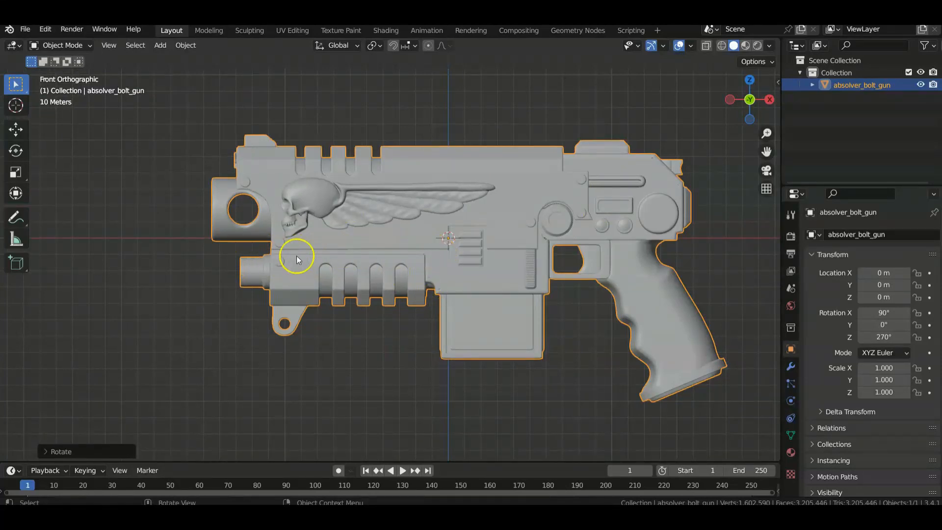
{"action": "scroll", "coordinate": [389, 297], "scroll_direction": "up", "scroll_amount": 3}
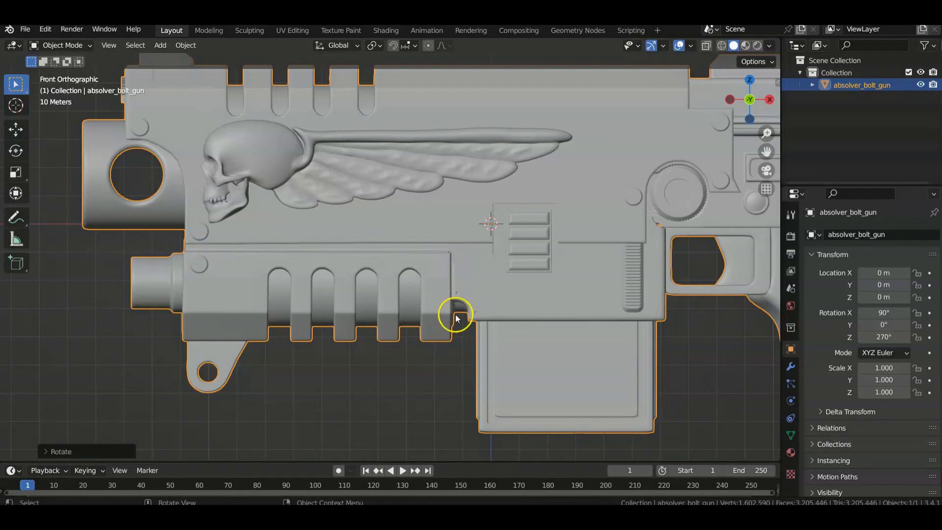
{"action": "scroll", "coordinate": [425, 359], "scroll_direction": "up", "scroll_amount": 3}
{"action": "middle_click_drag", "start_coordinate": [415, 358], "coordinate": [497, 320], "text": "shift"}
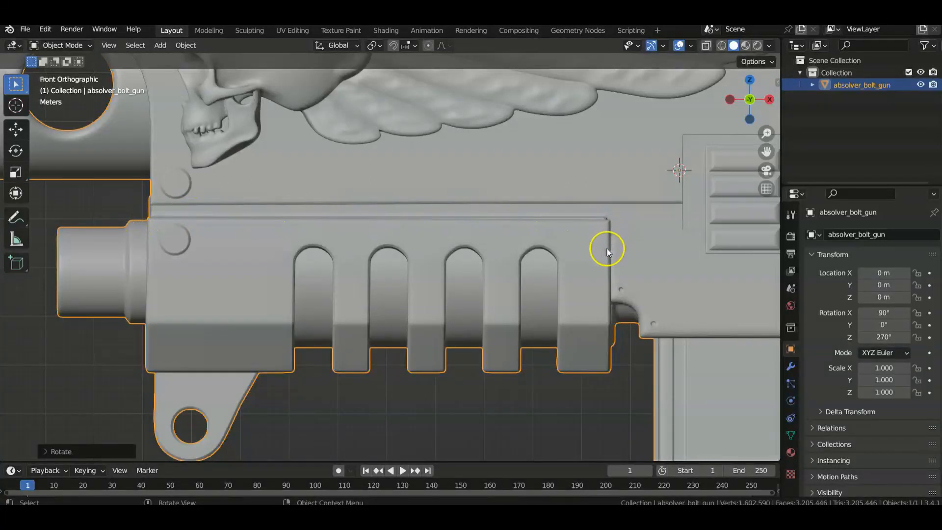
{"action": "scroll", "coordinate": [622, 362], "scroll_direction": "down", "scroll_amount": 4}
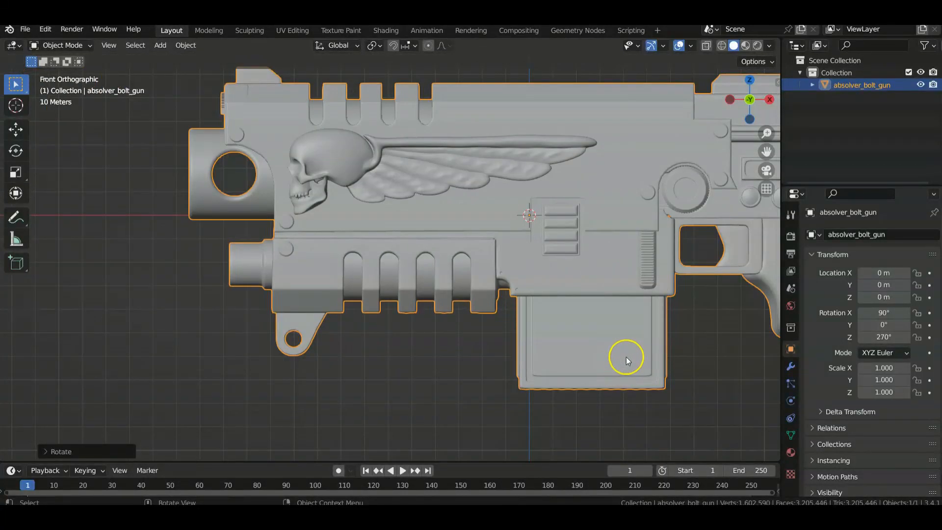
Step: Examine the bolt gun's magazine and grip at an angle and from the right and front views
{"action": "scroll", "coordinate": [521, 326], "scroll_direction": "up", "scroll_amount": 4}
{"action": "middle_click_drag", "start_coordinate": [517, 325], "coordinate": [401, 281]}
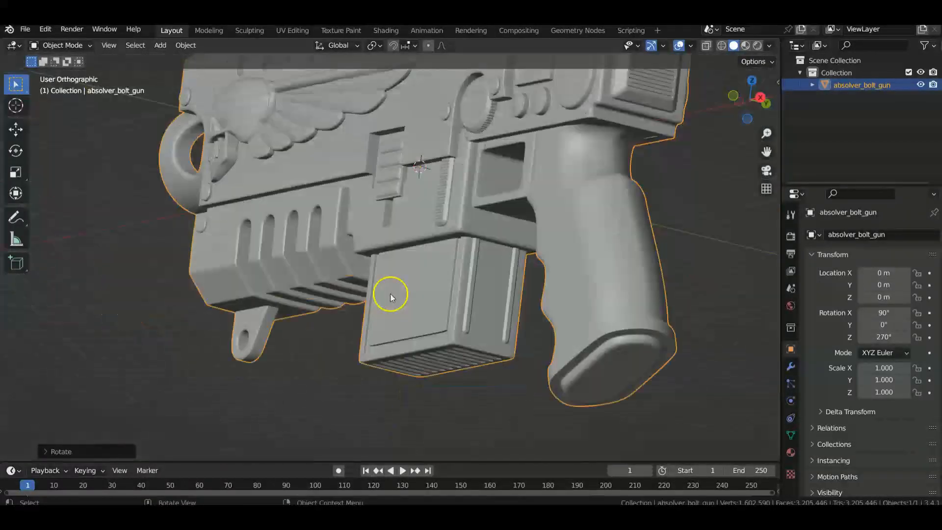
{"action": "key", "text": "KP_3"}
{"action": "scroll", "coordinate": [397, 296], "scroll_direction": "up", "scroll_amount": 4}
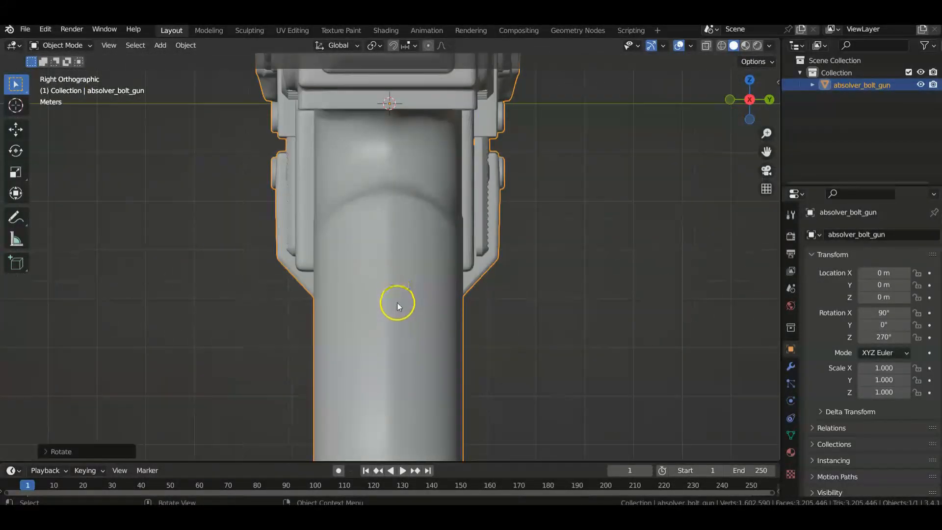
{"action": "key", "text": "KP_1"}
{"action": "scroll", "coordinate": [388, 313], "scroll_direction": "down", "scroll_amount": 4}
{"action": "middle_click_drag", "start_coordinate": [450, 299], "coordinate": [448, 369], "text": "shift"}
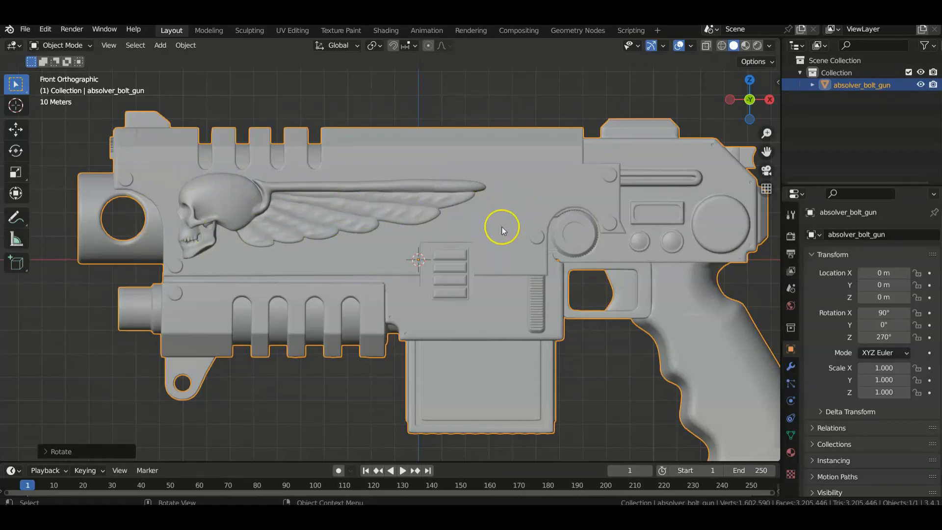
{"action": "mouse_move", "coordinate": [484, 273]}
{"action": "middle_mouse_down", "text": "shift"}
{"action": "mouse_move", "coordinate": [515, 259]}
{"action": "mouse_move", "coordinate": [532, 297]}
{"action": "middle_mouse_up", "text": "shift"}
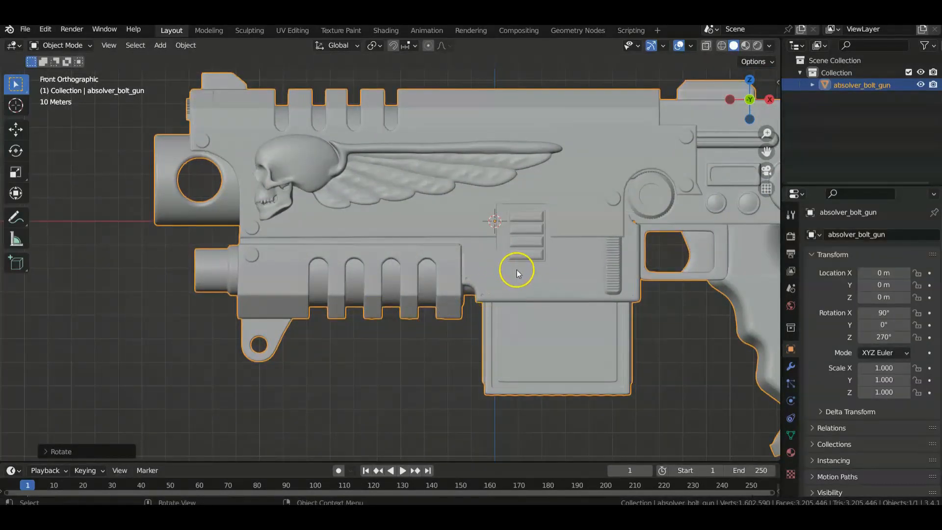
Step: Enable the Screencast Keys display and deselect the bolt gun
{"action": "key", "text": "n"}
{"action": "left_click", "coordinate": [773, 294]}
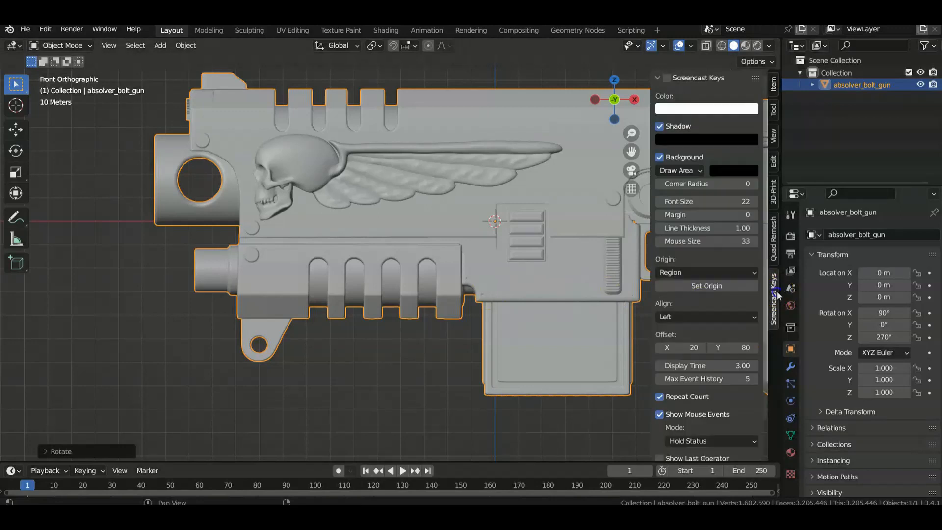
{"action": "left_click", "coordinate": [431, 374]}
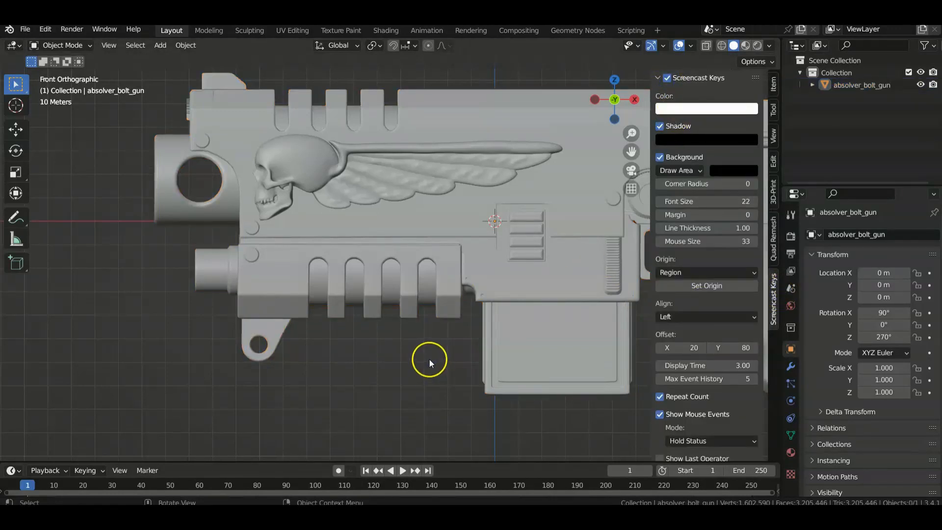
{"action": "key", "text": "n"}
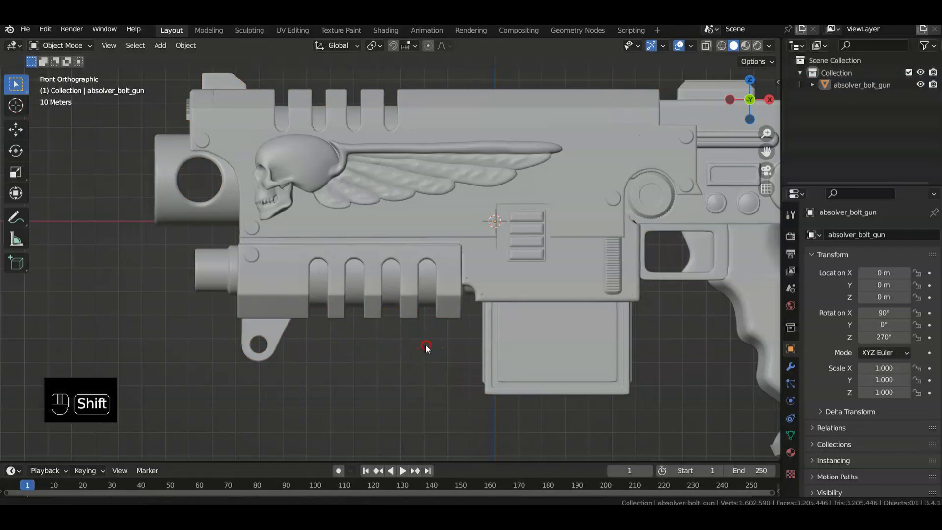
Step: Add a mesh plane at the 3D cursor
{"action": "middle_click_drag", "start_coordinate": [420, 347], "coordinate": [462, 330], "text": "shift"}
{"action": "key", "text": "shift+a"}
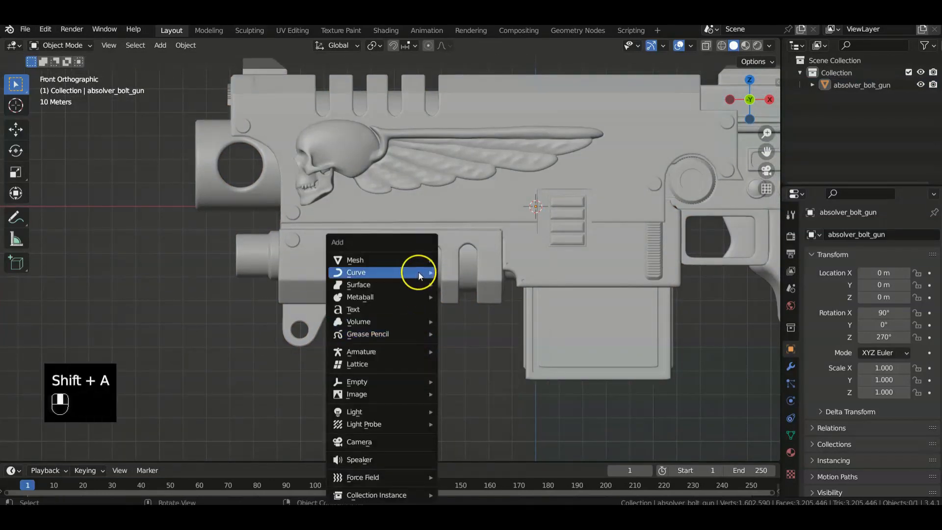
{"action": "mouse_move", "coordinate": [405, 263]}
{"action": "left_click", "coordinate": [484, 259]}
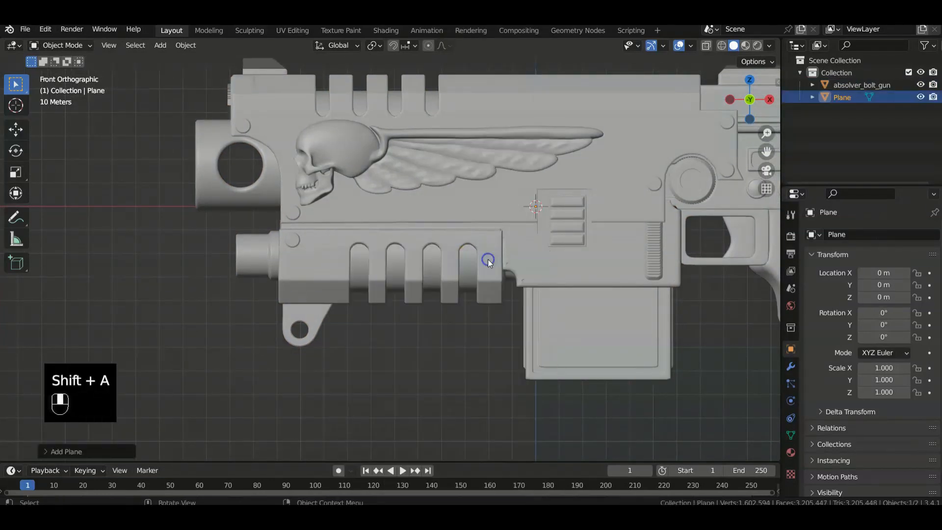
Step: Scale the plane up uniformly to about 41.6 and check its size against the bolt gun from several views
{"action": "scroll", "coordinate": [521, 295], "scroll_direction": "down", "scroll_amount": 4}
{"action": "scroll", "coordinate": [517, 308], "scroll_direction": "down", "scroll_amount": 2}
{"action": "middle_click_drag", "start_coordinate": [516, 308], "coordinate": [527, 192], "text": "shift"}
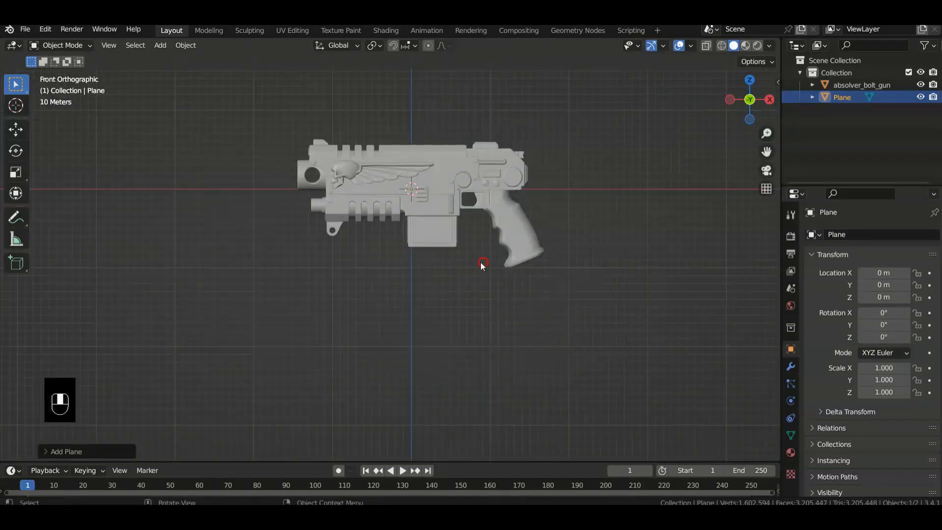
{"action": "key", "text": "s"}
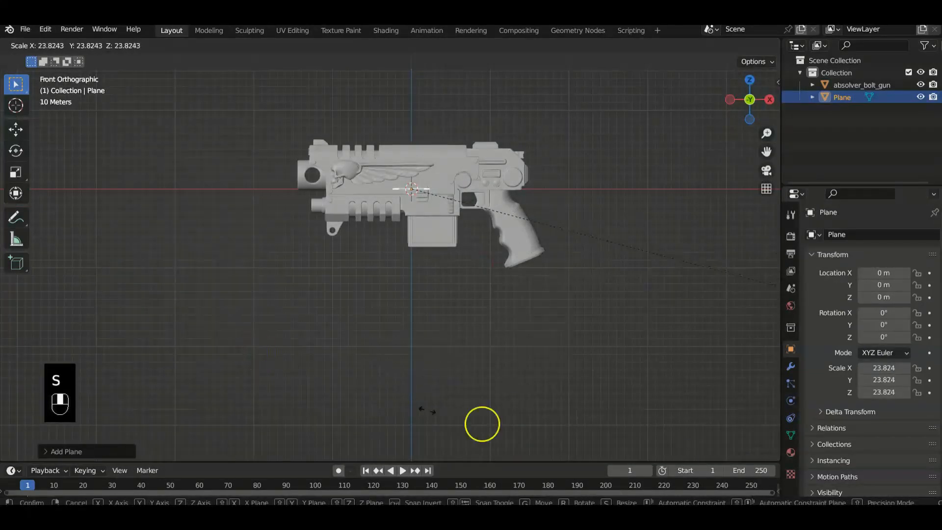
{"action": "left_click", "coordinate": [579, 334]}
{"action": "middle_click_drag", "start_coordinate": [511, 336], "coordinate": [559, 320]}
{"action": "key", "text": "KP_1"}
{"action": "scroll", "coordinate": [374, 294], "scroll_direction": "up", "scroll_amount": 3}
{"action": "middle_click_drag", "start_coordinate": [375, 295], "coordinate": [465, 356]}
{"action": "key", "text": "KP_3"}
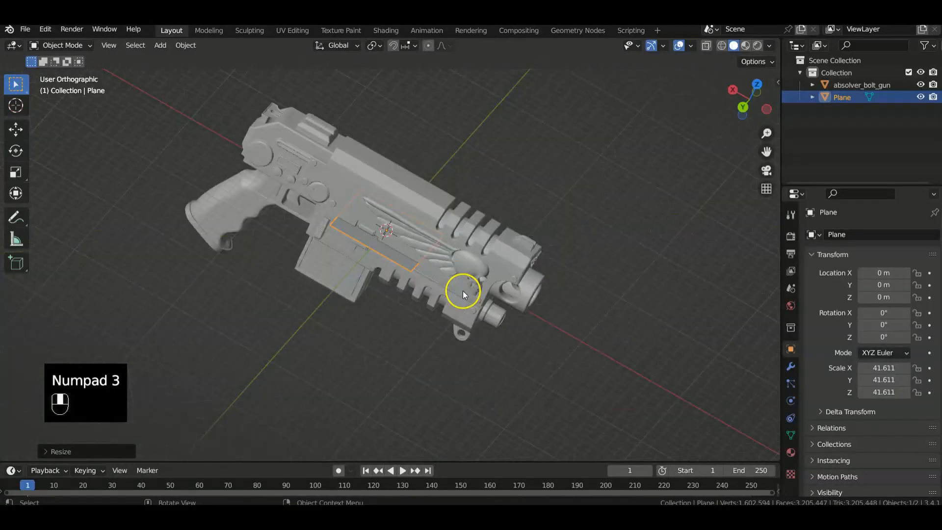
{"action": "key", "text": "KP_1"}
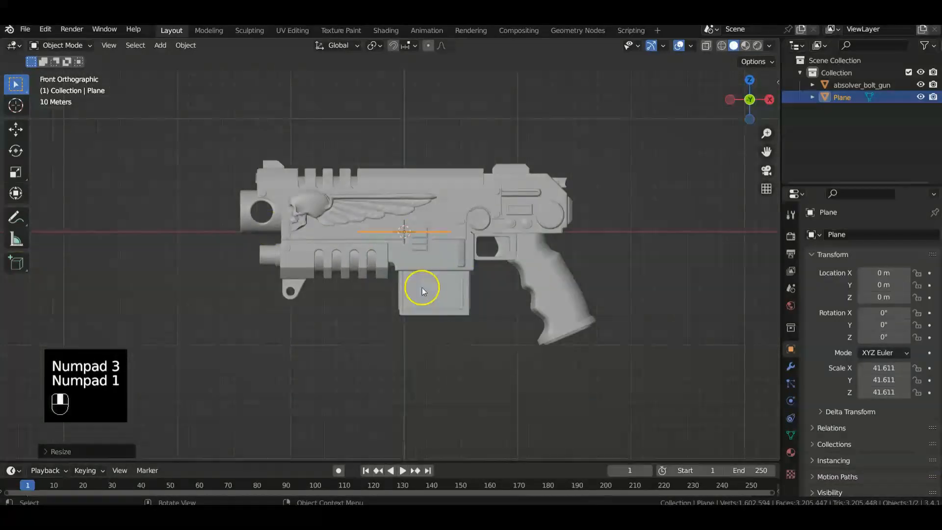
Step: Move the plane in front view to the seam above the lower front barrel, about X -73.97 m and Z -8.55 m
{"action": "middle_click_drag", "start_coordinate": [463, 272], "coordinate": [517, 270], "text": "shift"}
{"action": "scroll", "coordinate": [516, 269], "scroll_direction": "up", "scroll_amount": 3}
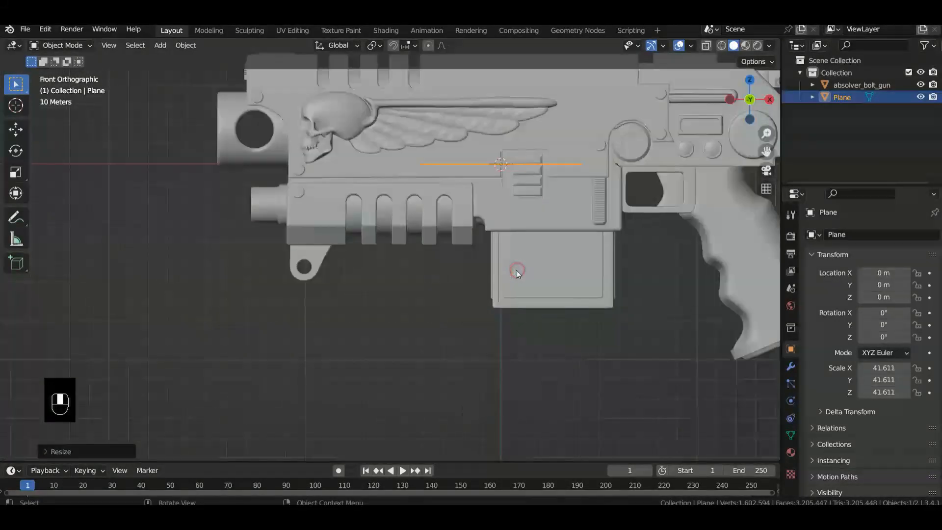
{"action": "middle_click_drag", "start_coordinate": [572, 257], "coordinate": [597, 296], "text": "shift"}
{"action": "key", "text": "g"}
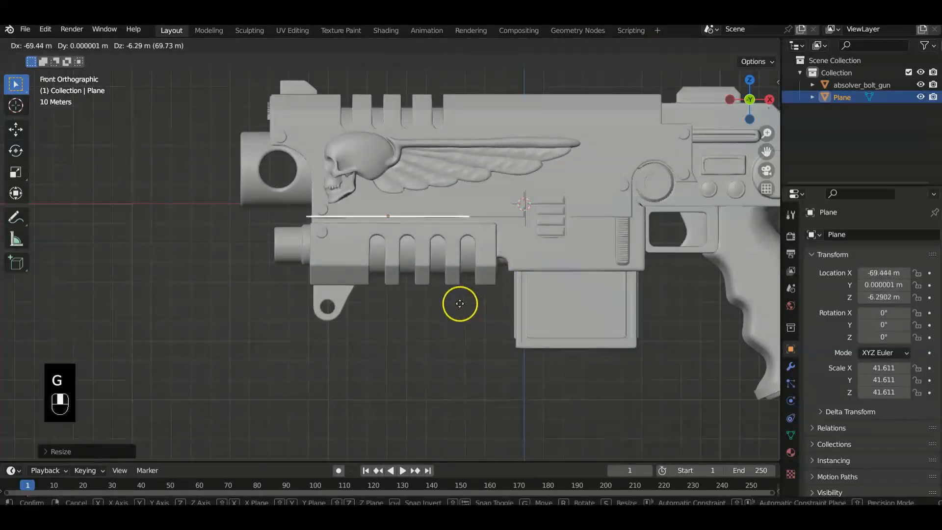
{"action": "left_click", "coordinate": [450, 308]}
Step: Fine-tune the plane's position within the narrow seam above the lower barrel to about X -74.8 m and Z -9.33 m
{"action": "scroll", "coordinate": [451, 307], "scroll_direction": "up", "scroll_amount": 7}
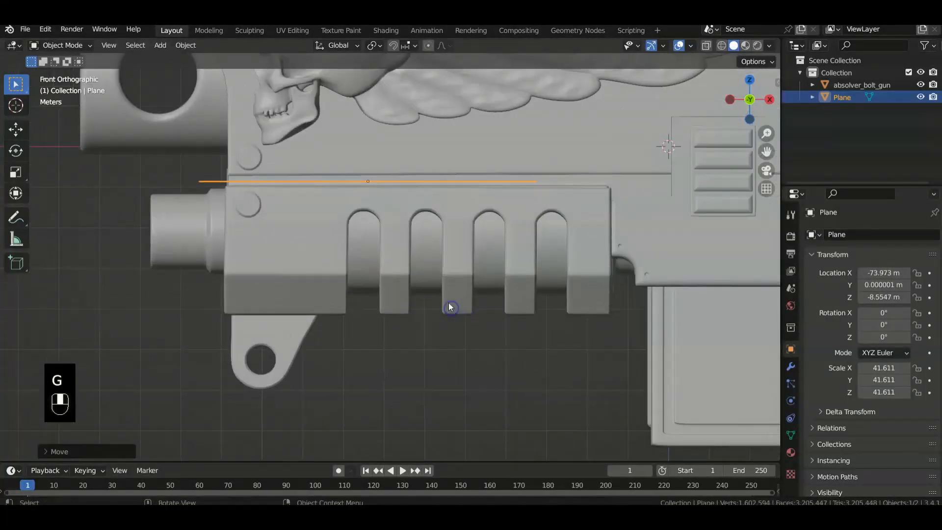
{"action": "middle_click_drag", "start_coordinate": [378, 252], "coordinate": [442, 329], "text": "shift"}
{"action": "scroll", "coordinate": [441, 329], "scroll_direction": "up", "scroll_amount": 5}
{"action": "middle_click_drag", "start_coordinate": [429, 291], "coordinate": [499, 290], "text": "shift"}
{"action": "scroll", "coordinate": [501, 290], "scroll_direction": "down", "scroll_amount": 1}
{"action": "scroll", "coordinate": [496, 288], "scroll_direction": "down", "scroll_amount": 1}
{"action": "key", "text": "g"}
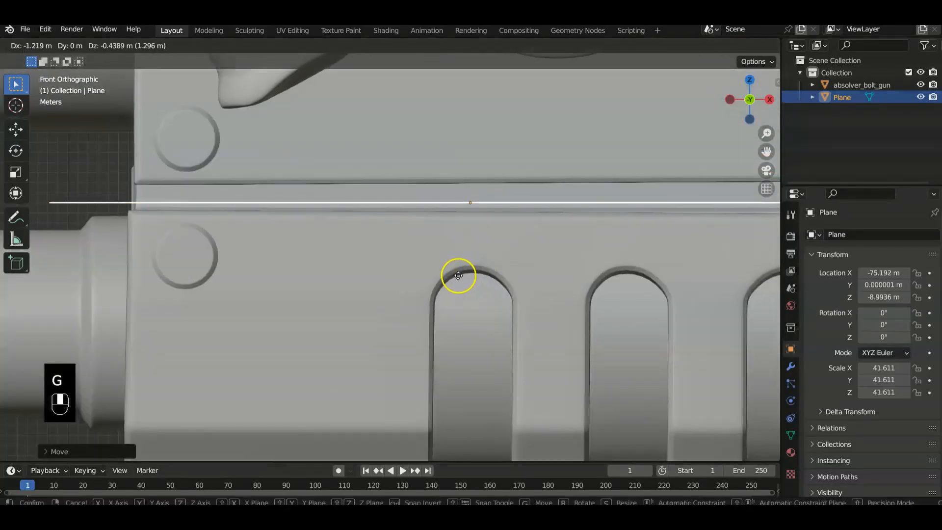
{"action": "left_click", "coordinate": [463, 279]}
Step: Enter Edit Mode on the cutting plane, return to front view and deselect all its vertices
{"action": "scroll", "coordinate": [463, 279], "scroll_direction": "down", "scroll_amount": 4}
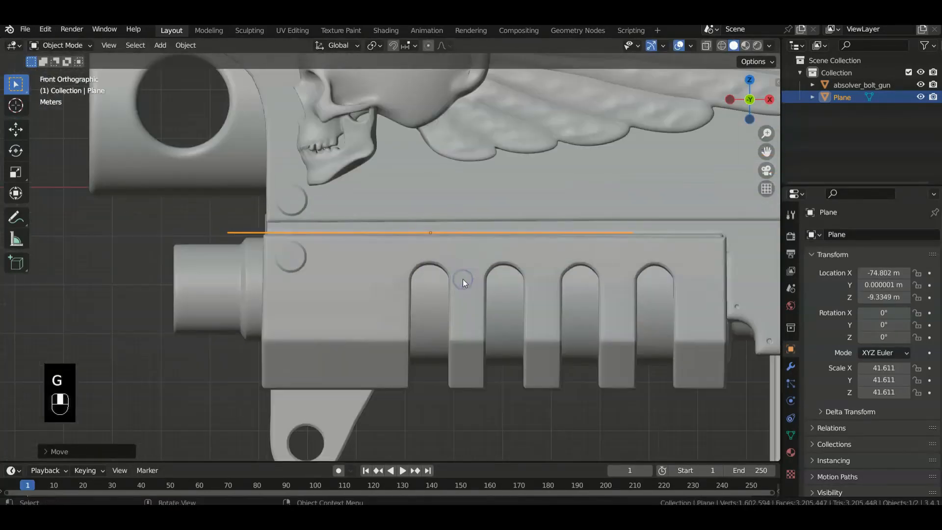
{"action": "mouse_move", "coordinate": [463, 279]}
{"action": "middle_mouse_down", "text": "shift"}
{"action": "mouse_move", "coordinate": [406, 261]}
{"action": "mouse_move", "coordinate": [456, 252]}
{"action": "mouse_move", "coordinate": [461, 277]}
{"action": "middle_mouse_up", "text": "shift"}
{"action": "key", "text": "Tab"}
{"action": "left_click", "coordinate": [454, 271]}
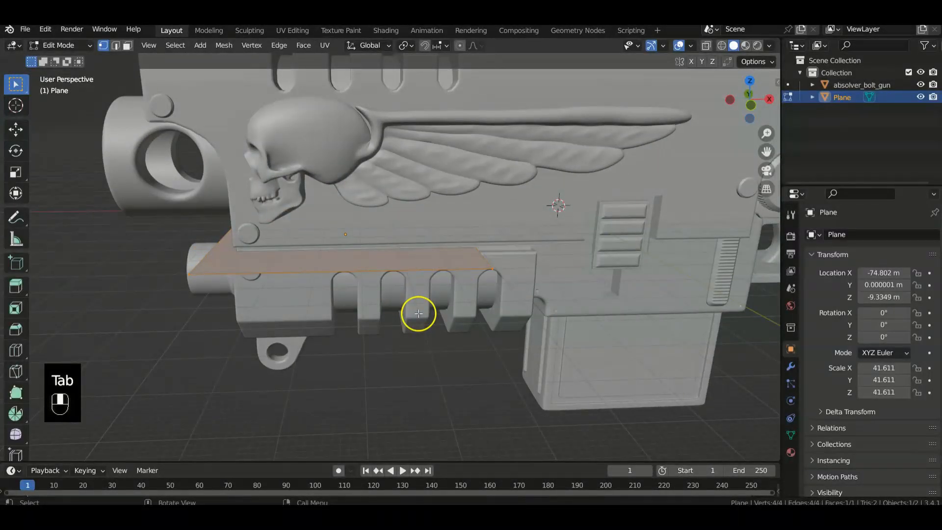
{"action": "key", "text": "KP_3"}
{"action": "key", "text": "KP_1"}
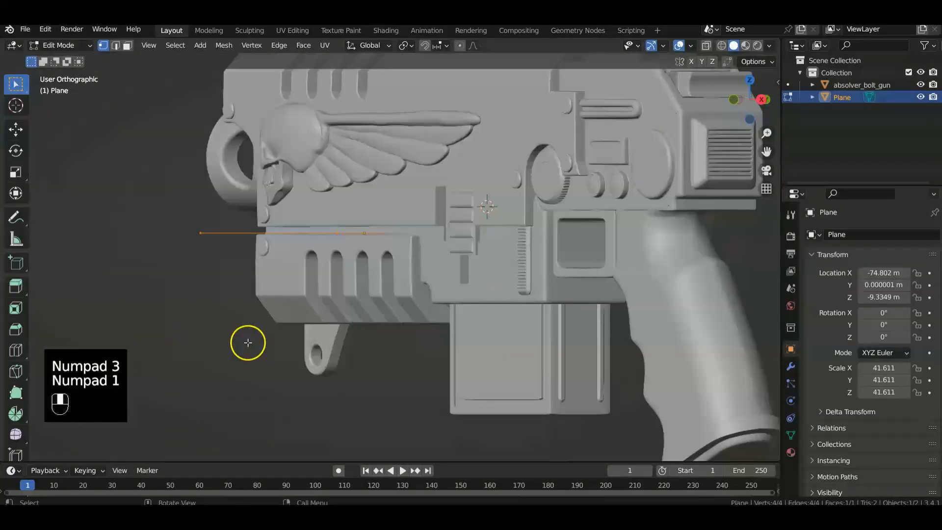
{"action": "scroll", "coordinate": [388, 258], "scroll_direction": "down", "scroll_amount": 1}
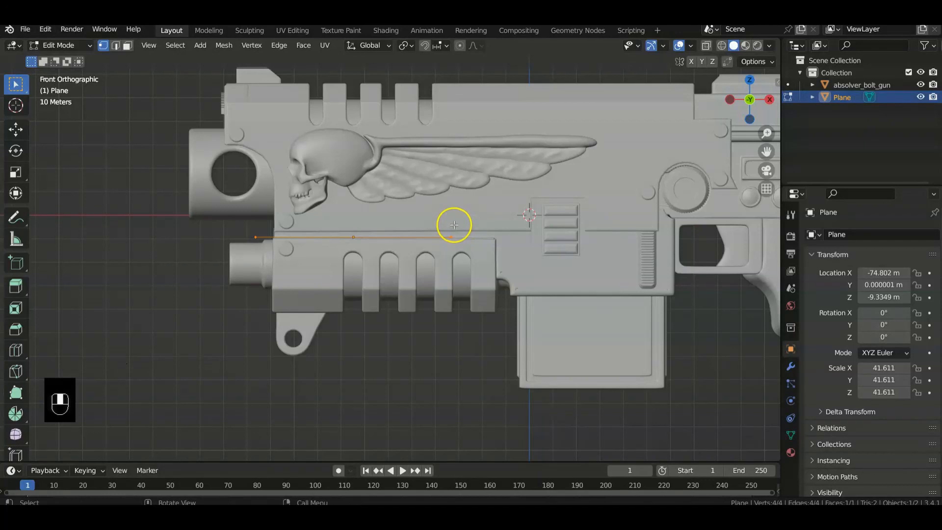
{"action": "key", "text": "alt+z"}
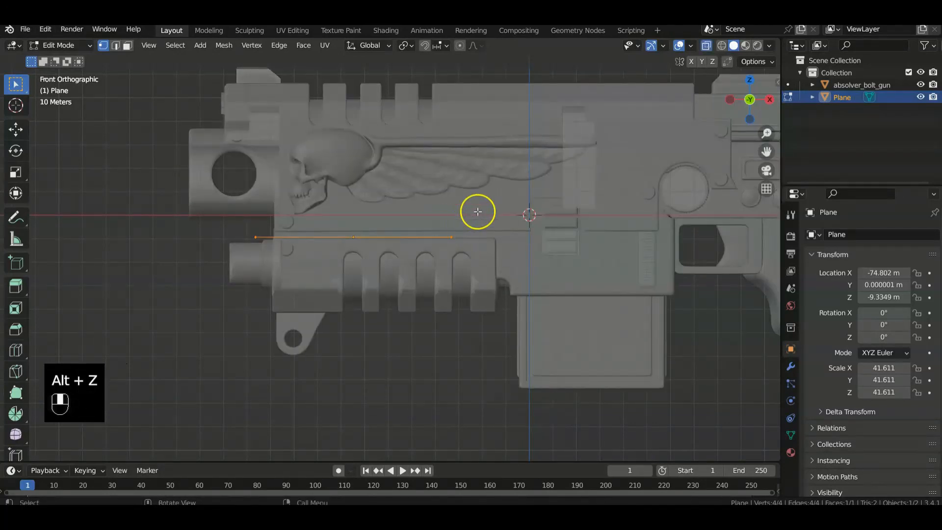
{"action": "left_click", "coordinate": [438, 389]}
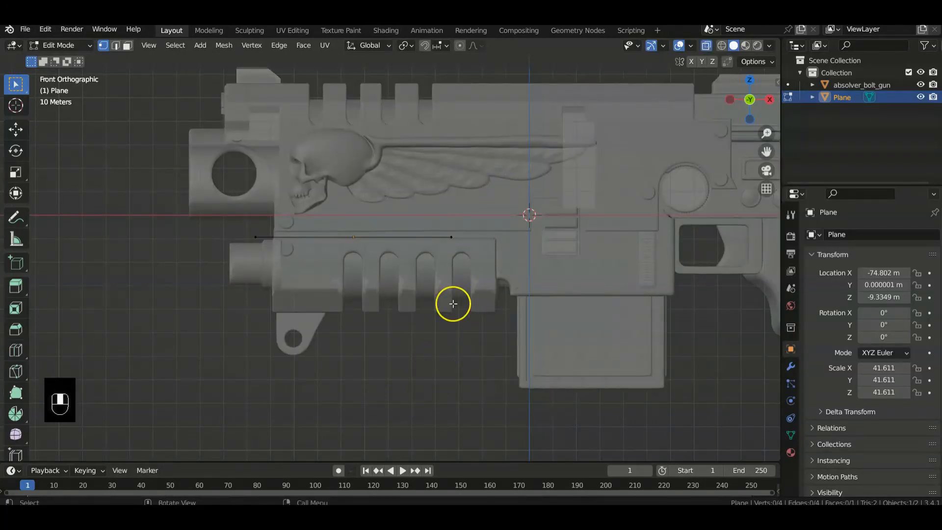
{"action": "key", "text": "alt+z"}
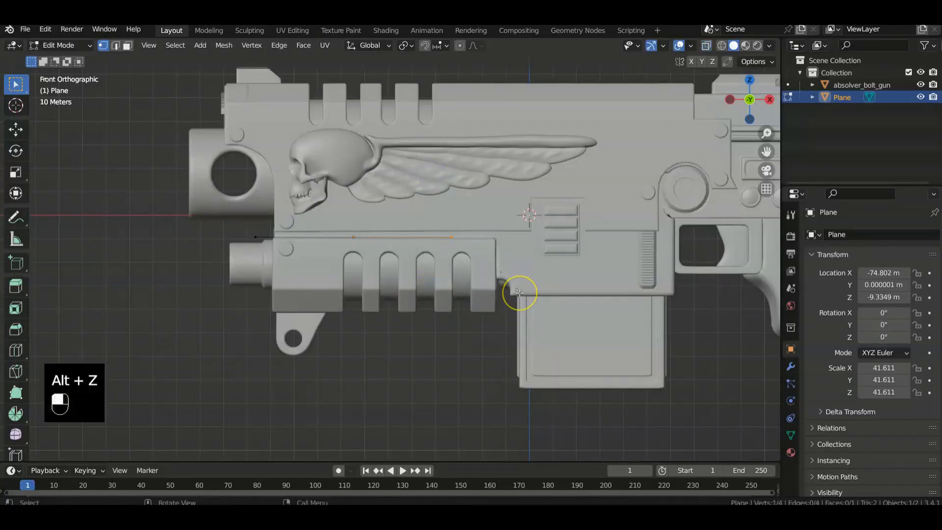
Step: Try to move a single rear corner vertex of the plane with X-ray off, and undo the move
{"action": "key", "text": "g"}
{"action": "right_click", "coordinate": [557, 244]}
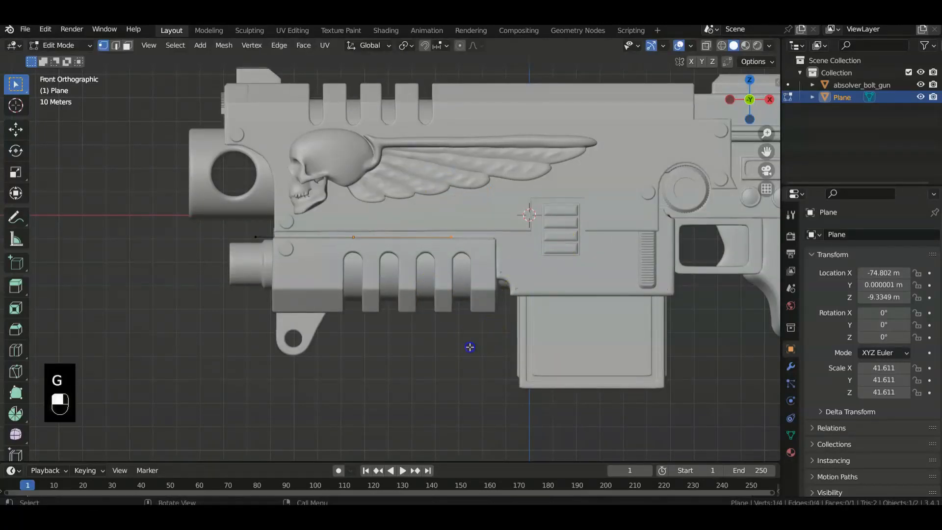
{"action": "left_click", "coordinate": [436, 227]}
{"action": "key", "text": "g"}
{"action": "left_click", "coordinate": [490, 275]}
{"action": "middle_click_drag", "start_coordinate": [489, 378], "coordinate": [580, 84]}
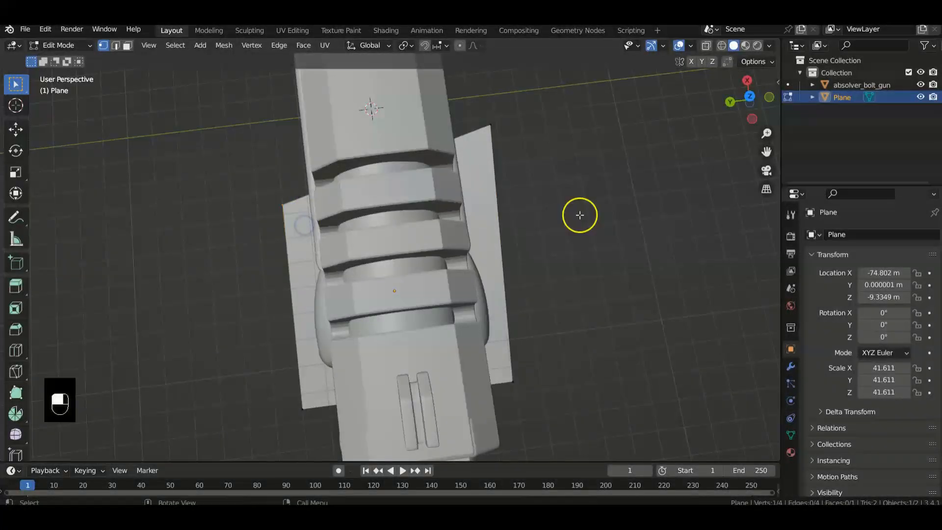
{"action": "key", "text": "ctrl+z"}
{"action": "key", "text": "ctrl+z"}
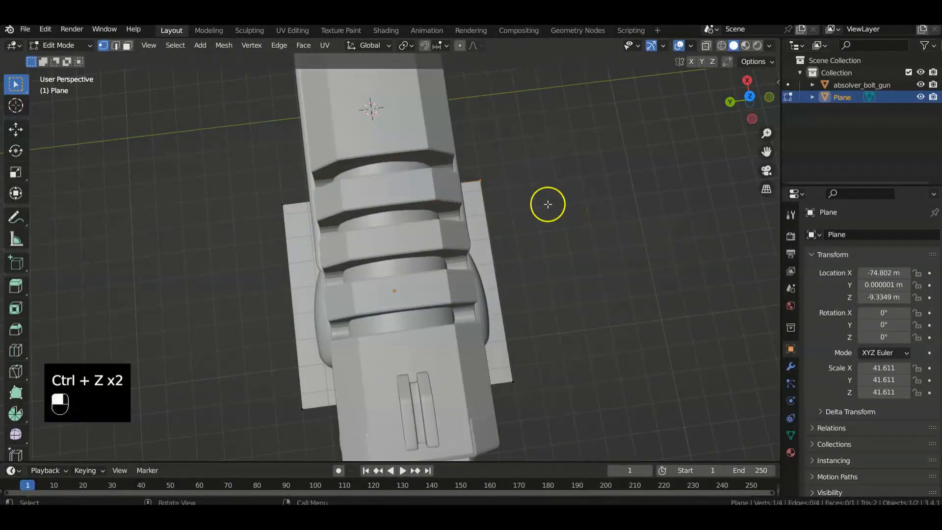
Step: Turn on X-ray in front view and select both rear vertices of the plane, checking the selected edge from an angle
{"action": "key", "text": "KP_3"}
{"action": "key", "text": "KP_1"}
{"action": "scroll", "coordinate": [547, 205], "scroll_direction": "up", "scroll_amount": 5}
{"action": "middle_click_drag", "start_coordinate": [553, 204], "coordinate": [535, 188], "text": "shift"}
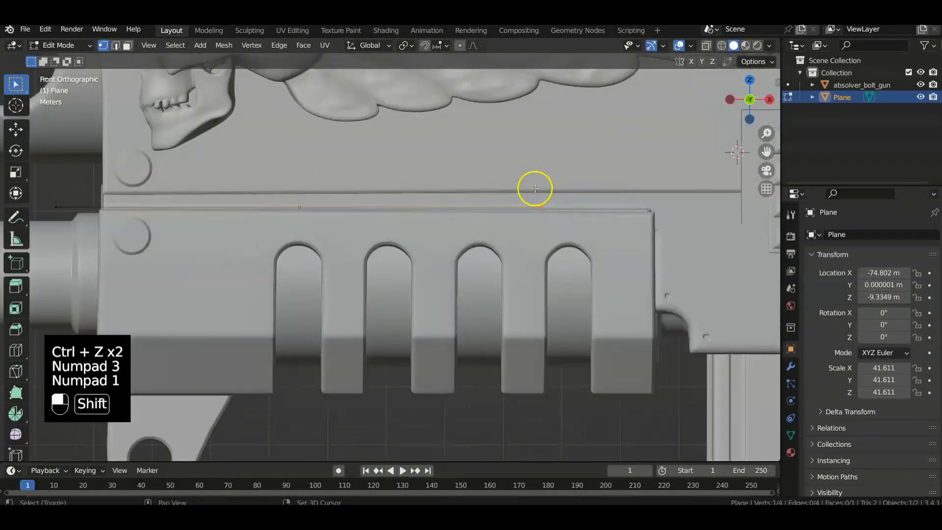
{"action": "scroll", "coordinate": [534, 188], "scroll_direction": "down", "scroll_amount": 4}
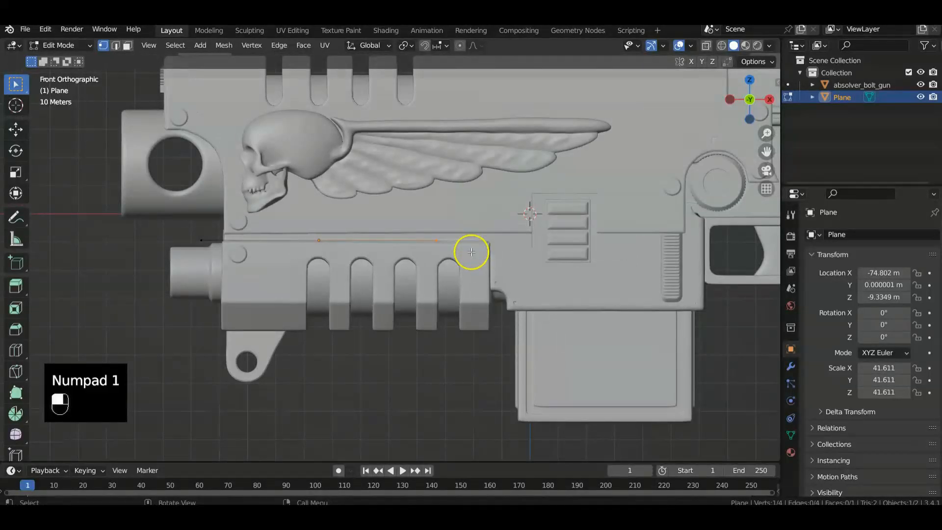
{"action": "middle_click_drag", "start_coordinate": [471, 251], "coordinate": [380, 267]}
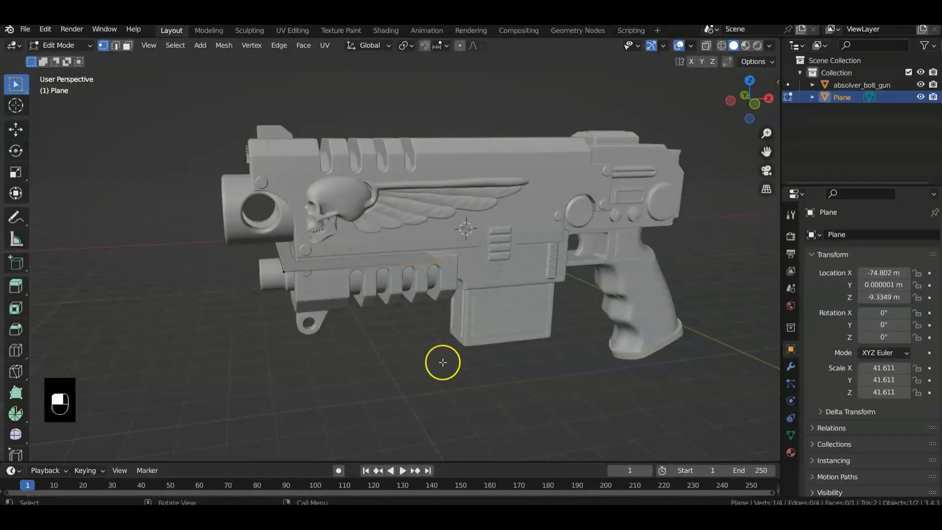
{"action": "key", "text": "KP_3"}
{"action": "key", "text": "KP_1"}
{"action": "scroll", "coordinate": [432, 351], "scroll_direction": "up", "scroll_amount": 5}
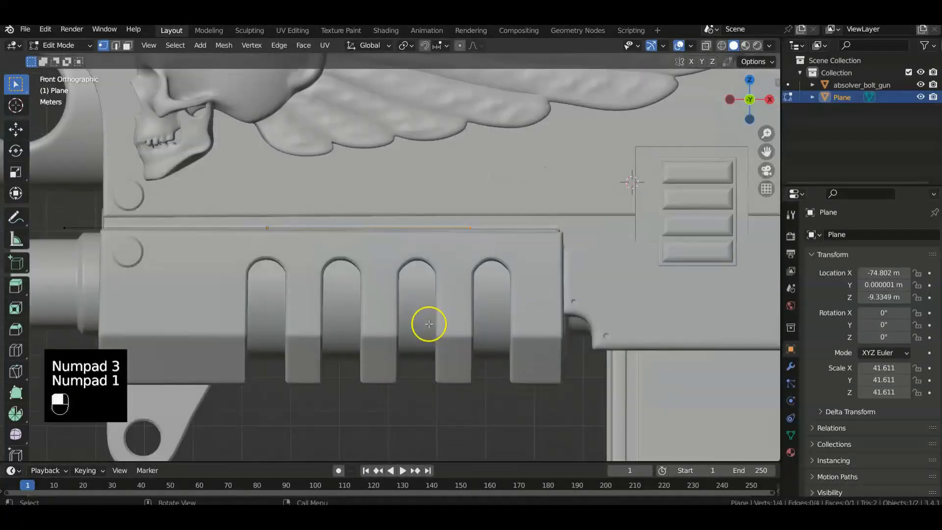
{"action": "key", "text": "alt+z"}
{"action": "left_click_drag", "start_coordinate": [404, 175], "coordinate": [548, 315]}
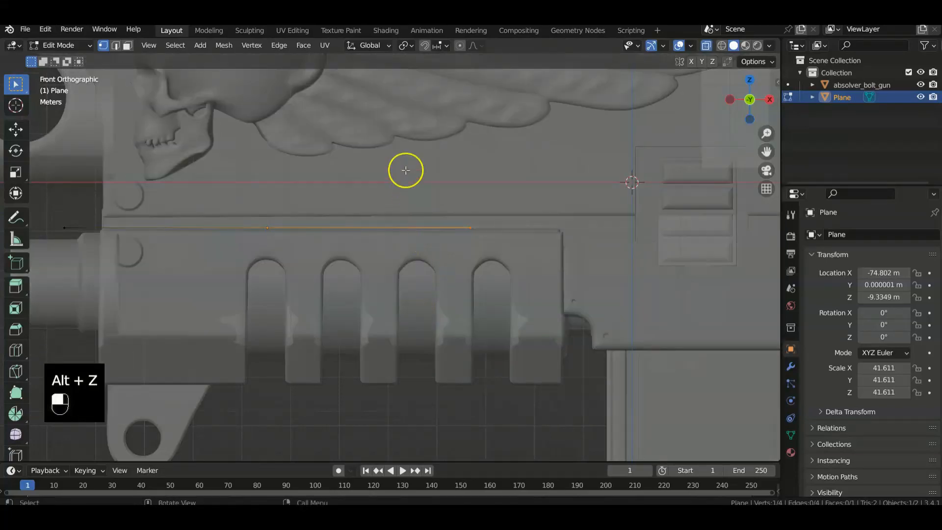
{"action": "scroll", "coordinate": [551, 310], "scroll_direction": "down", "scroll_amount": 4}
{"action": "middle_click_drag", "start_coordinate": [423, 351], "coordinate": [499, 452]}
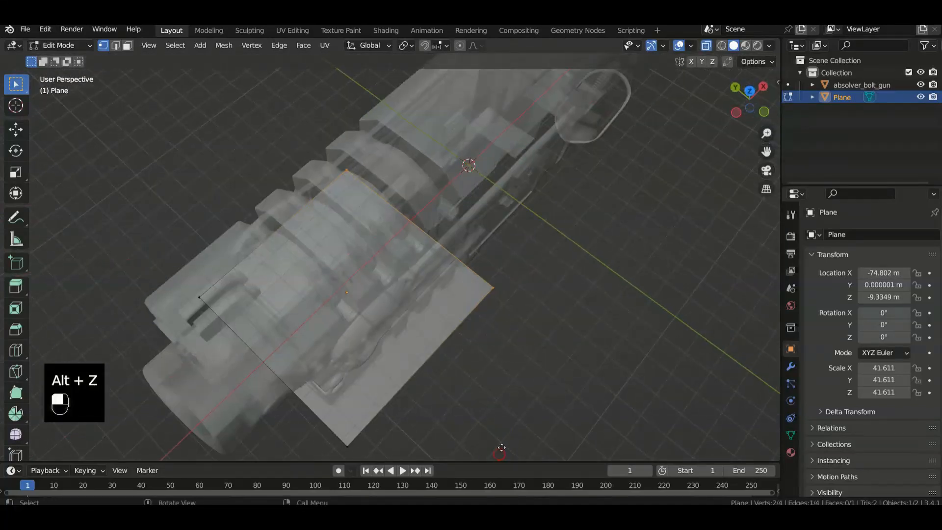
Step: Move the plane's selected rear edge in front view along the seam to just past the rear end of the lower barrel section
{"action": "key", "text": "g"}
{"action": "right_click", "coordinate": [535, 387]}
{"action": "scroll", "coordinate": [535, 388], "scroll_direction": "up", "scroll_amount": 5}
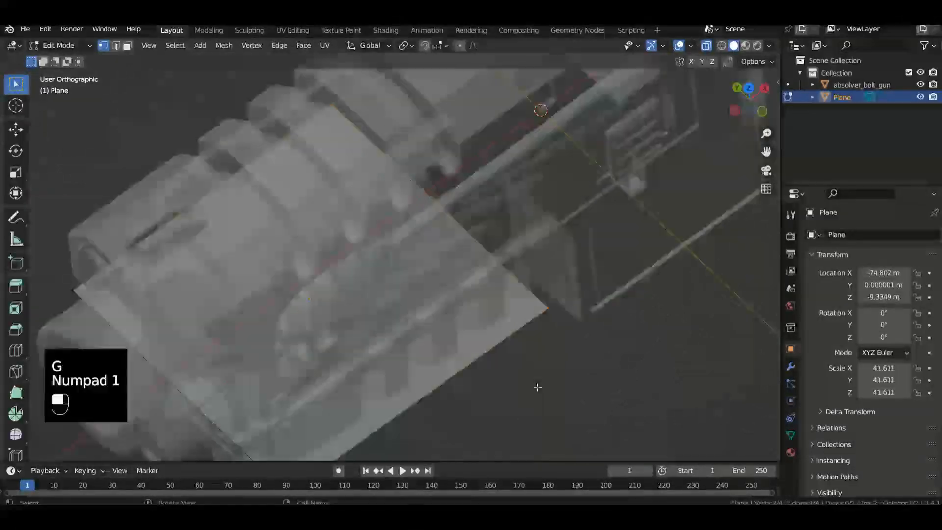
{"action": "key", "text": "KP_1"}
{"action": "middle_click_drag", "start_coordinate": [535, 387], "coordinate": [496, 319], "text": "shift"}
{"action": "scroll", "coordinate": [488, 342], "scroll_direction": "down", "scroll_amount": 3}
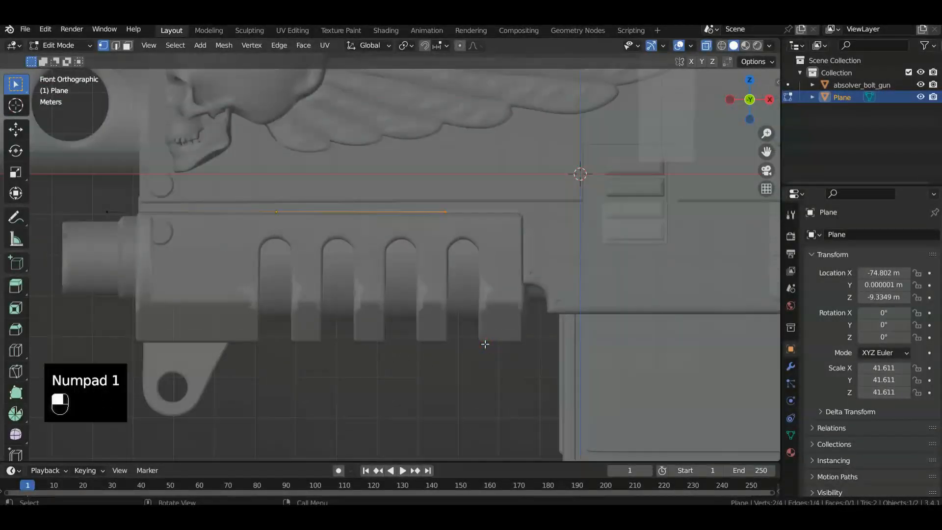
{"action": "middle_click_drag", "start_coordinate": [484, 342], "coordinate": [361, 351], "text": "shift"}
{"action": "scroll", "coordinate": [427, 360], "scroll_direction": "up", "scroll_amount": 5}
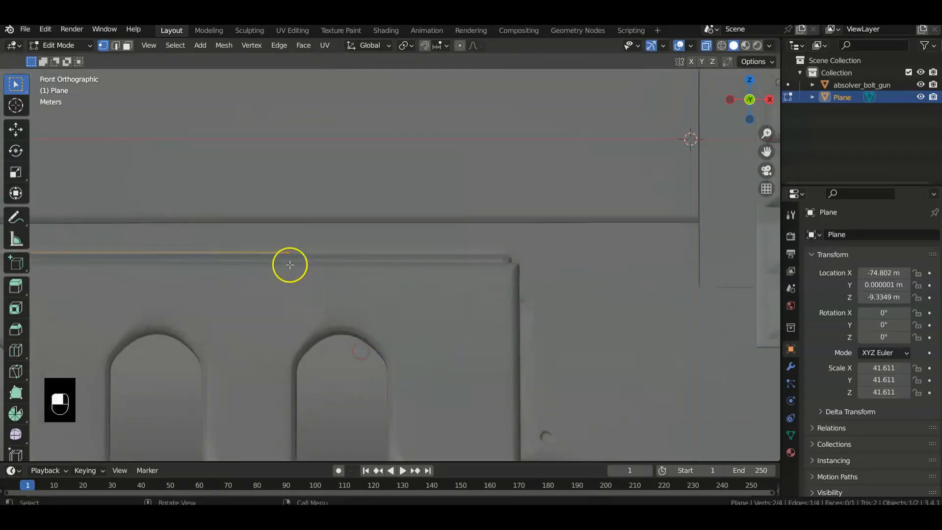
{"action": "scroll", "coordinate": [538, 265], "scroll_direction": "down", "scroll_amount": 2}
{"action": "key", "text": "g"}
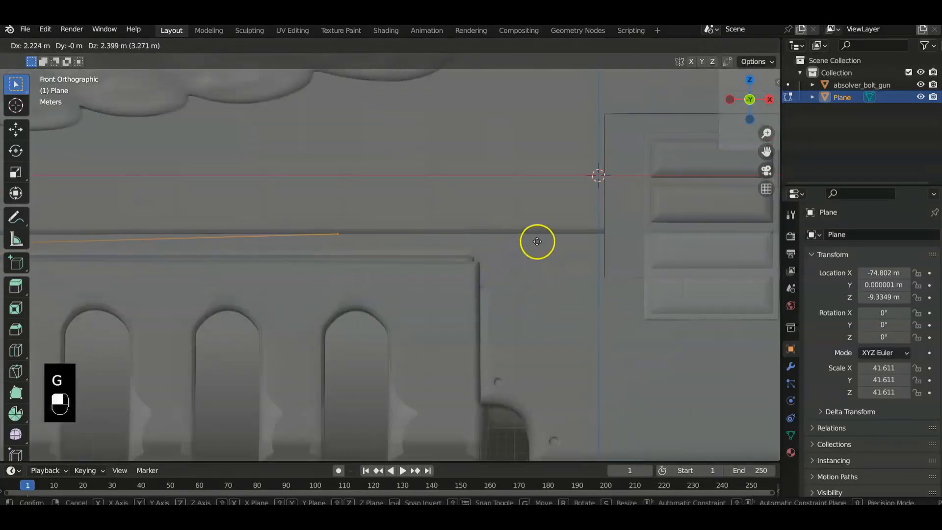
{"action": "left_click", "coordinate": [670, 275]}
{"action": "middle_click_drag", "start_coordinate": [555, 360], "coordinate": [551, 260], "text": "shift"}
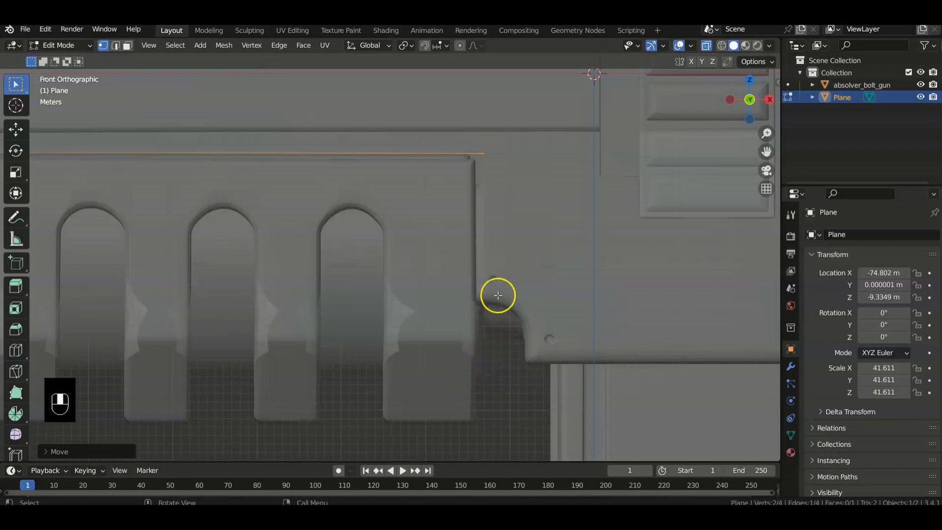
{"action": "left_click_drag", "start_coordinate": [464, 137], "coordinate": [509, 179]}
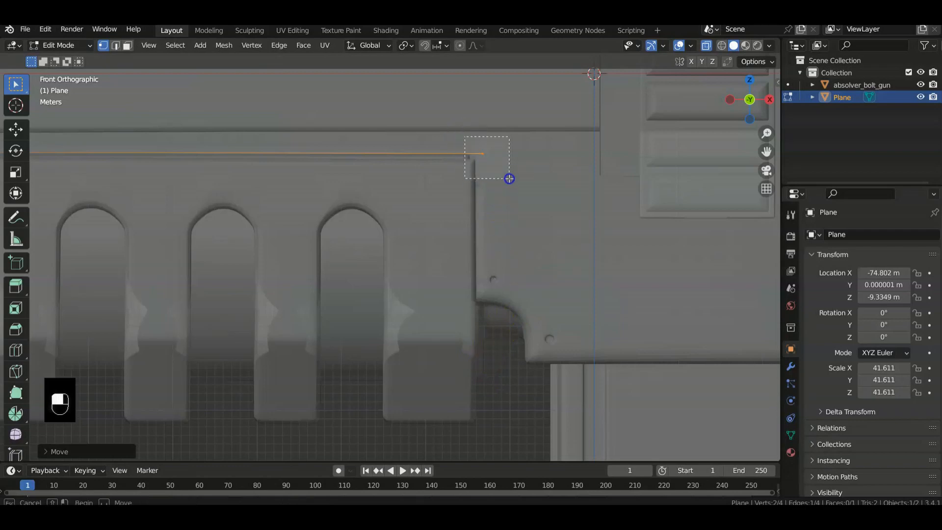
{"action": "left_click_drag", "start_coordinate": [399, 116], "coordinate": [398, 114]}
{"action": "right_click", "coordinate": [398, 114]}
{"action": "key", "text": "ctrl+z"}
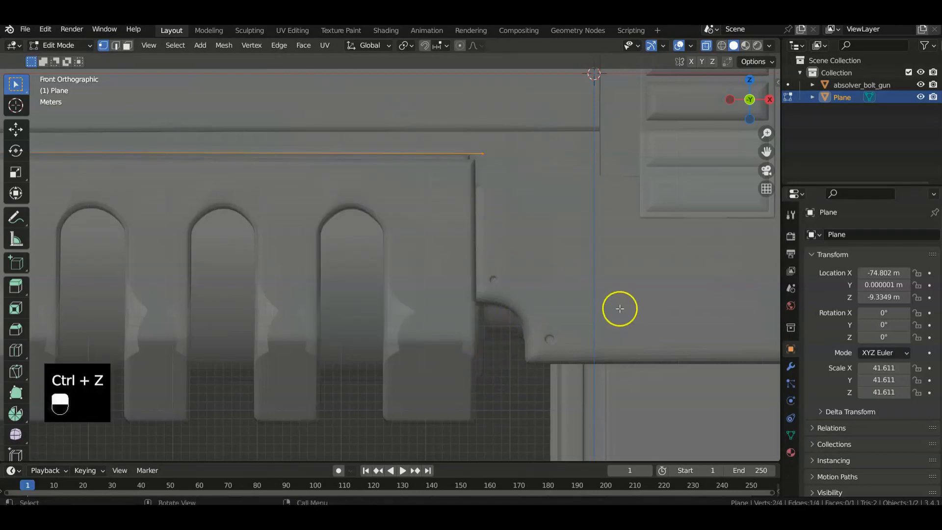
Step: Extrude the plane's rear edge straight down along global Z through the gap behind the lower barrel section to below the barrel
{"action": "middle_click_drag", "start_coordinate": [577, 302], "coordinate": [574, 273], "text": "shift"}
{"action": "scroll", "coordinate": [519, 305], "scroll_direction": "down", "scroll_amount": 2}
{"action": "key", "text": "e"}
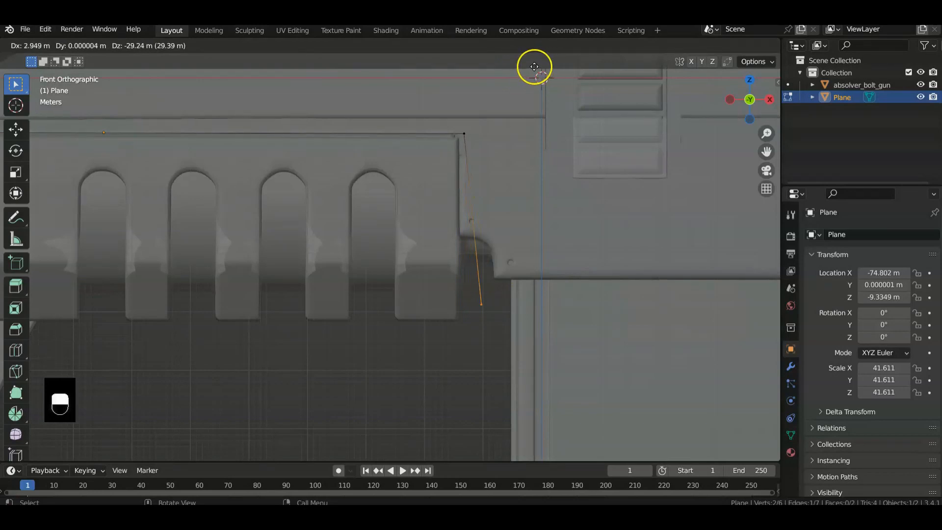
{"action": "key", "text": "z"}
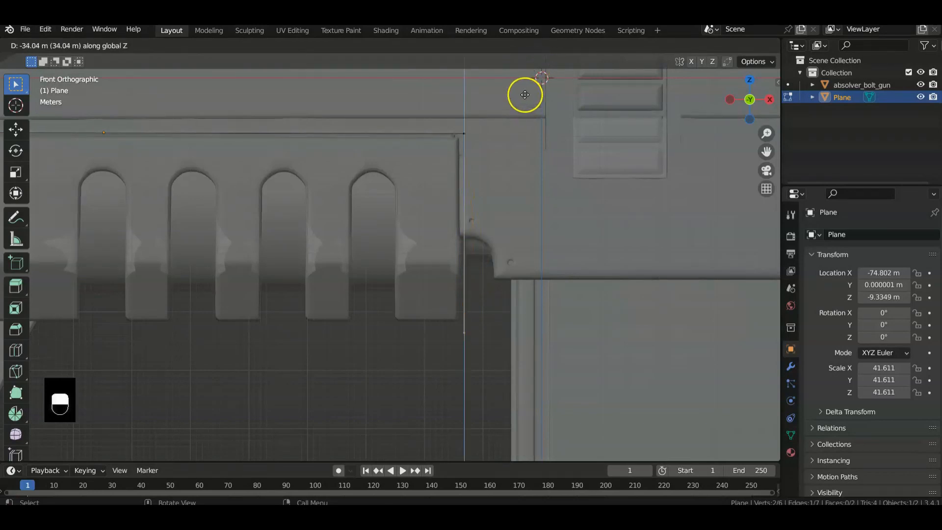
{"action": "left_click", "coordinate": [530, 115]}
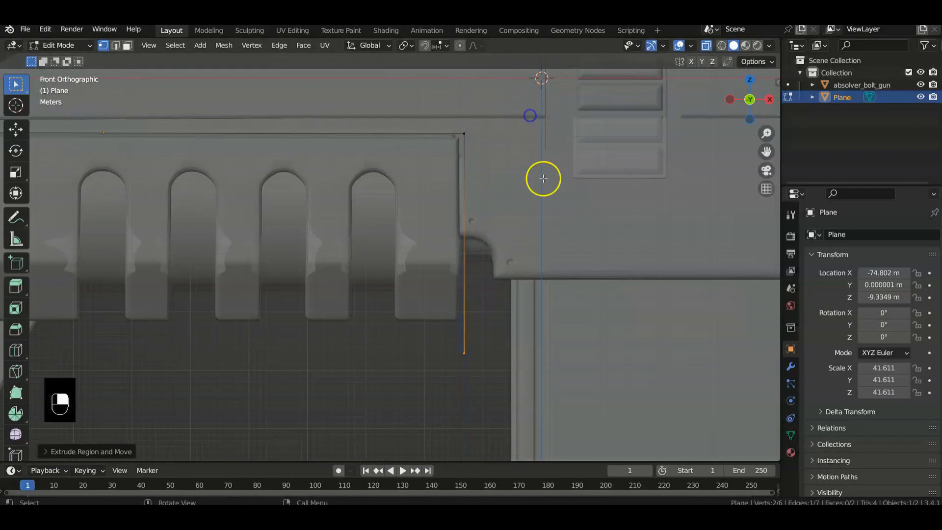
{"action": "scroll", "coordinate": [543, 177], "scroll_direction": "down", "scroll_amount": 2}
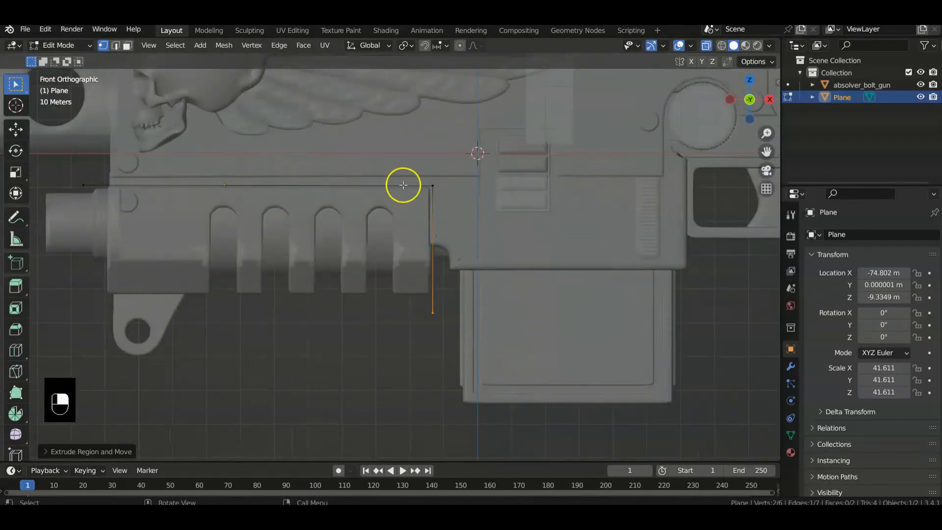
Step: Examine from right, front and angled views how the L-shaped cutting plane encloses the lower barrel section
{"action": "middle_click_drag", "start_coordinate": [424, 358], "coordinate": [411, 314]}
{"action": "key", "text": "KP_3"}
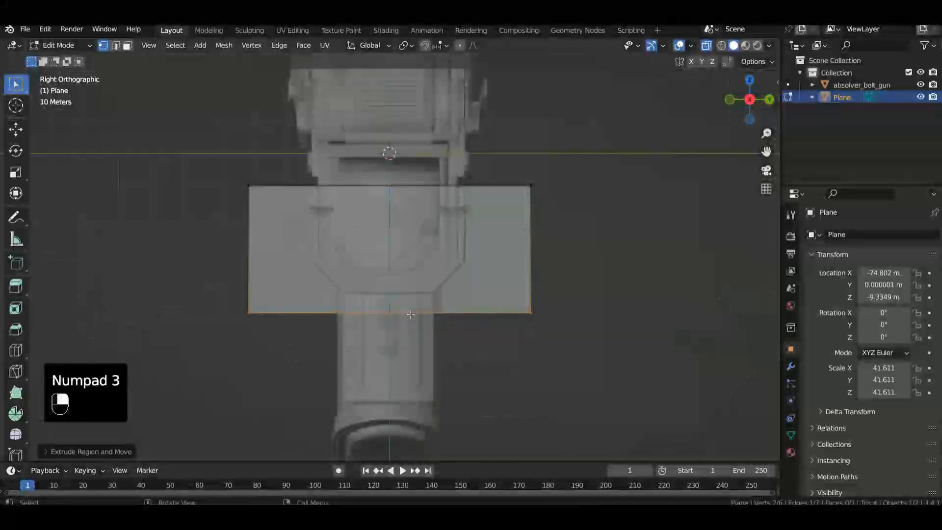
{"action": "key", "text": "KP_1"}
{"action": "scroll", "coordinate": [417, 309], "scroll_direction": "up", "scroll_amount": 3}
{"action": "middle_click_drag", "start_coordinate": [178, 231], "coordinate": [387, 217], "text": "shift"}
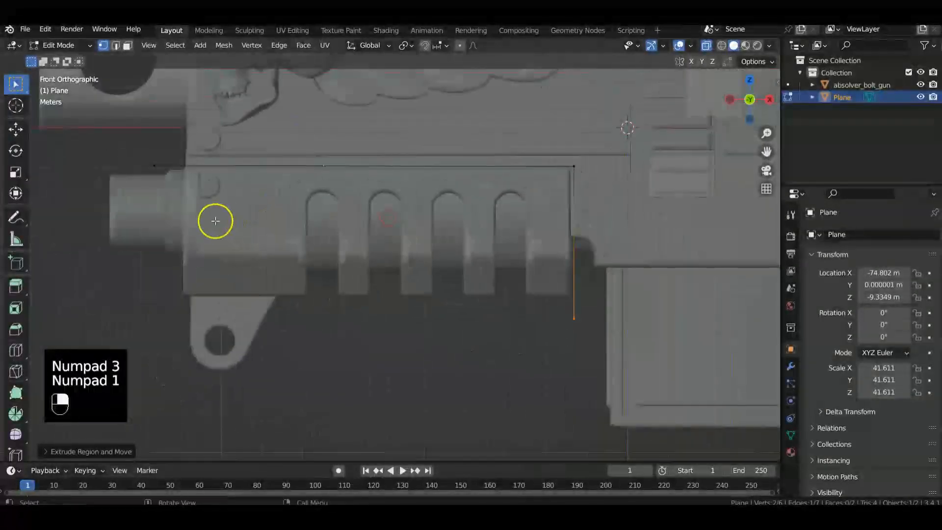
{"action": "scroll", "coordinate": [462, 259], "scroll_direction": "down", "scroll_amount": 2}
{"action": "middle_click_drag", "start_coordinate": [511, 257], "coordinate": [474, 274], "text": "shift"}
{"action": "scroll", "coordinate": [484, 265], "scroll_direction": "up", "scroll_amount": 3}
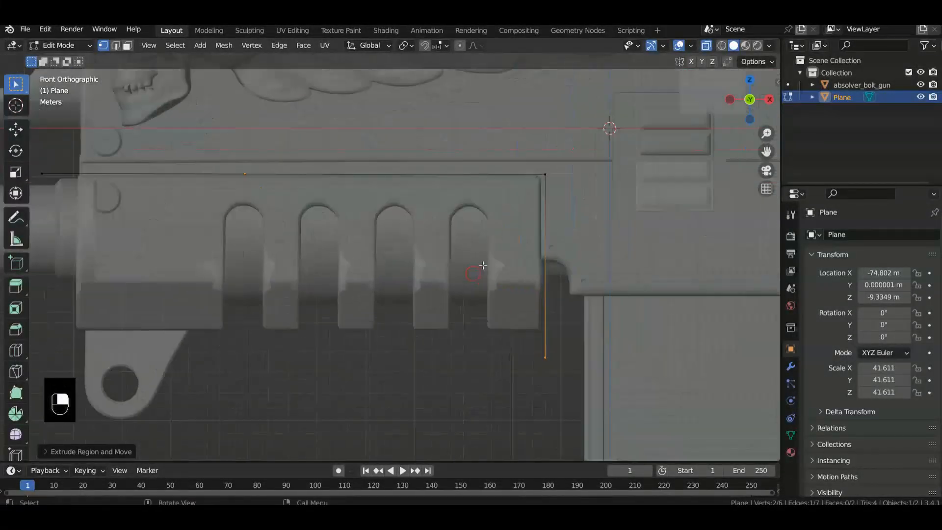
{"action": "scroll", "coordinate": [483, 265], "scroll_direction": "up", "scroll_amount": 2}
{"action": "middle_click_drag", "start_coordinate": [644, 259], "coordinate": [573, 272]}
{"action": "scroll", "coordinate": [573, 271], "scroll_direction": "down", "scroll_amount": 3}
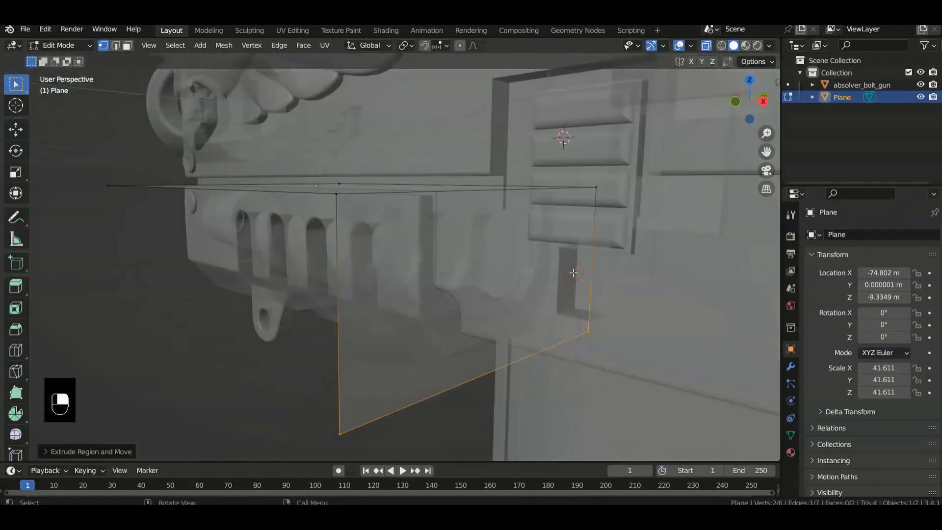
{"action": "key", "text": "KP_1"}
Step: Turn off X-ray in front view and add a Solidify modifier to the L-shaped cutting plane
{"action": "key", "text": "alt+z"}
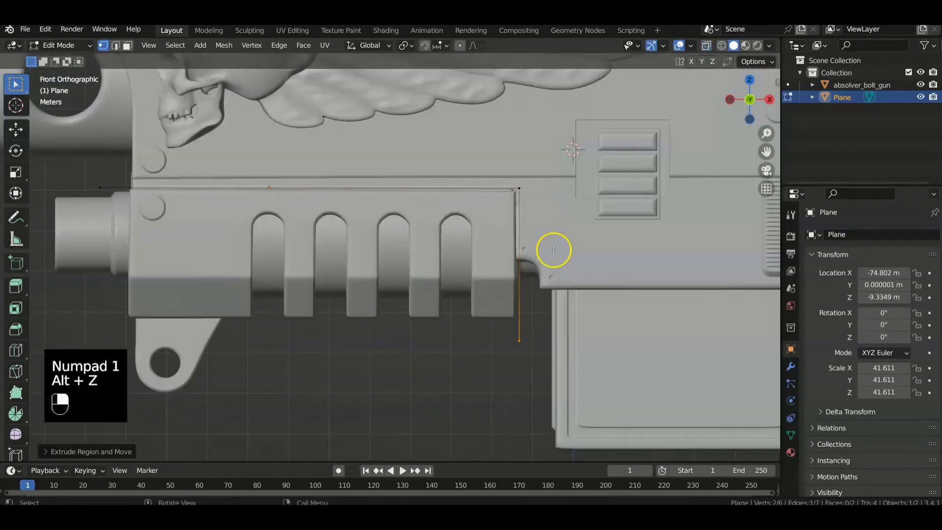
{"action": "scroll", "coordinate": [444, 292], "scroll_direction": "down", "scroll_amount": 3}
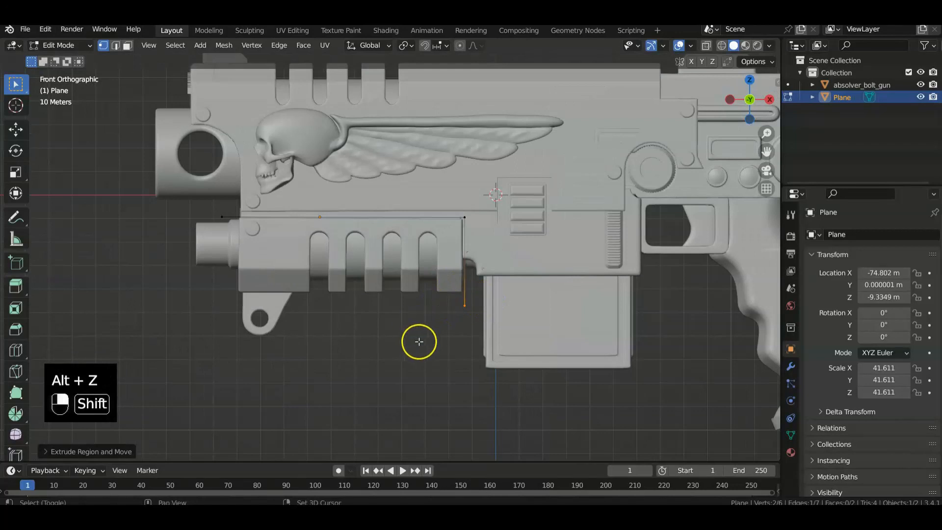
{"action": "middle_click_drag", "start_coordinate": [419, 341], "coordinate": [389, 339], "text": "shift"}
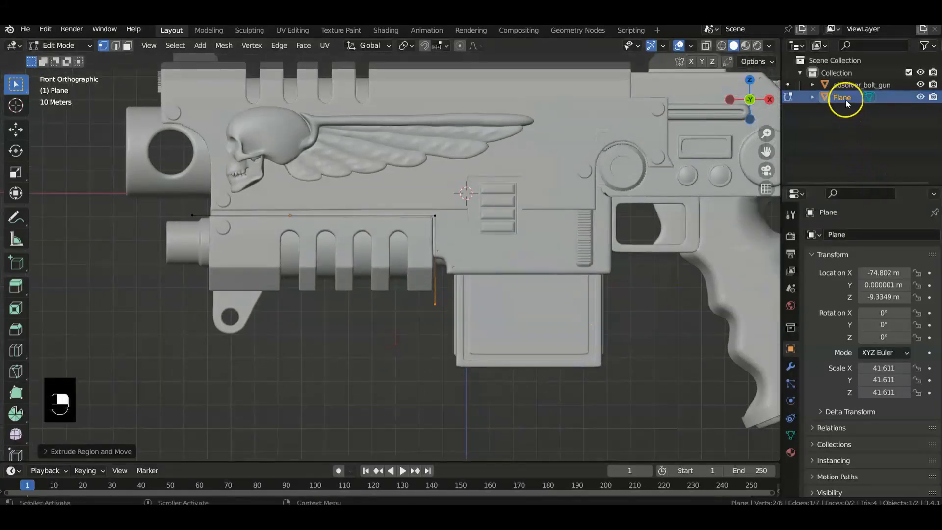
{"action": "left_click", "coordinate": [792, 367]}
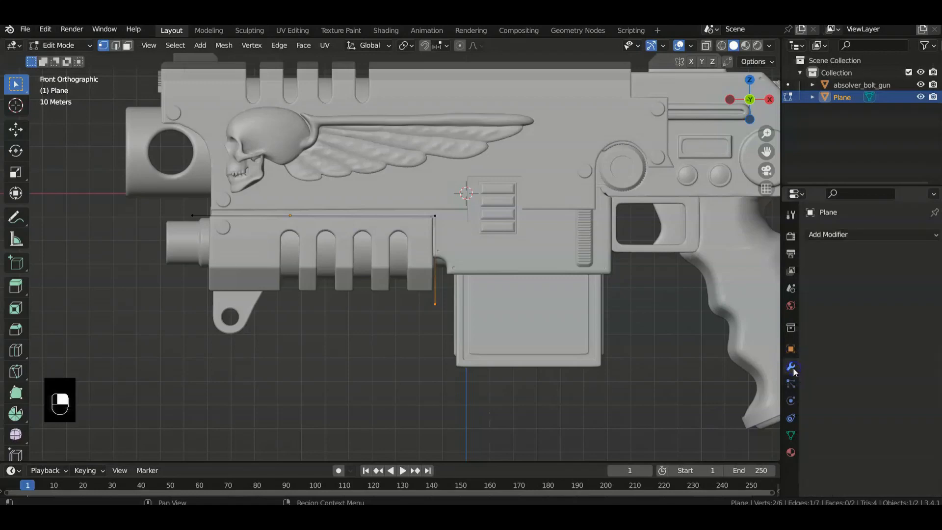
{"action": "left_click", "coordinate": [890, 236]}
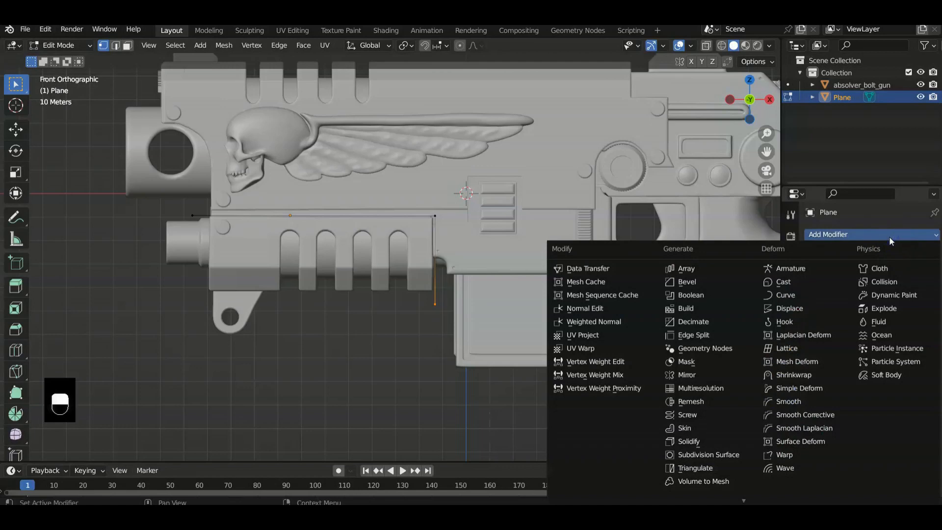
{"action": "left_click", "coordinate": [689, 442]}
Step: Examine the solidified plane's thickness along the seam above the lower barrel section and in the gap behind it
{"action": "scroll", "coordinate": [386, 350], "scroll_direction": "up", "scroll_amount": 6}
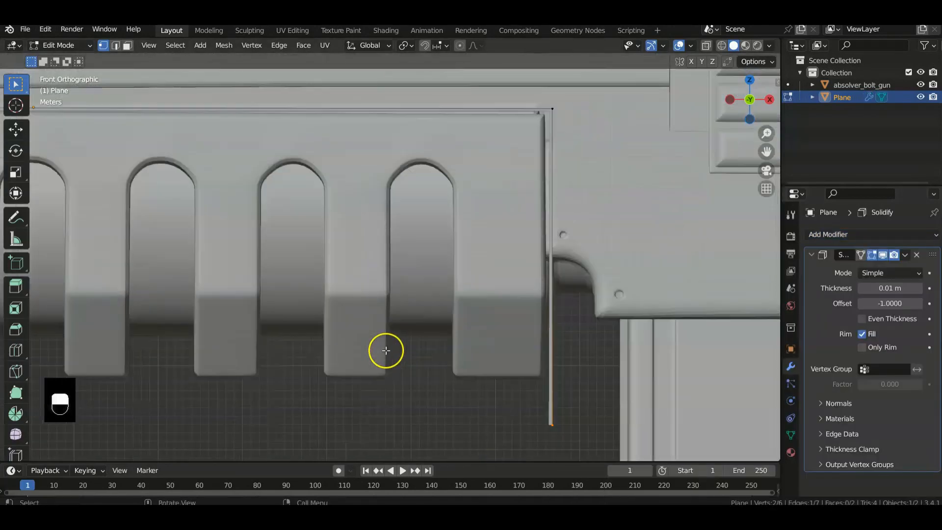
{"action": "middle_click_drag", "start_coordinate": [394, 306], "coordinate": [607, 363], "text": "shift"}
{"action": "middle_click_drag", "start_coordinate": [211, 262], "coordinate": [486, 313], "text": "shift"}
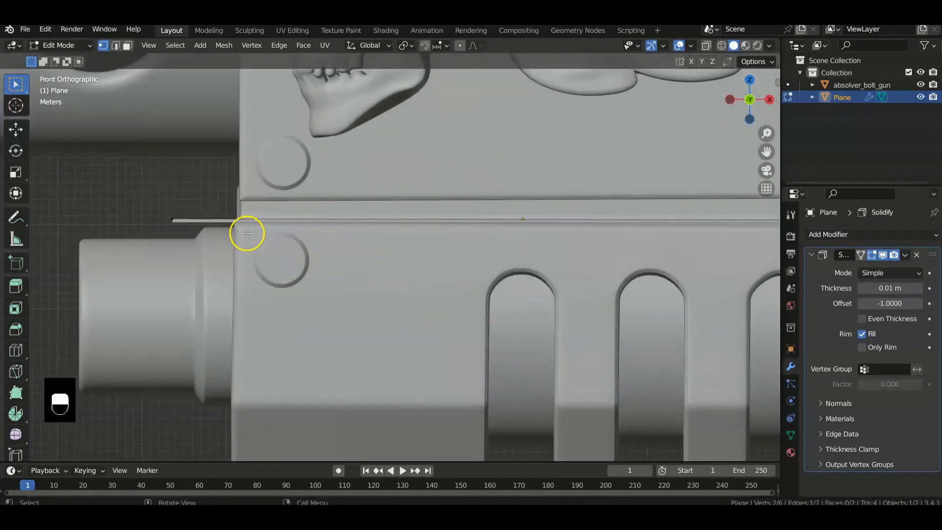
{"action": "middle_click_drag", "start_coordinate": [321, 240], "coordinate": [397, 248]}
{"action": "key", "text": "KP_3"}
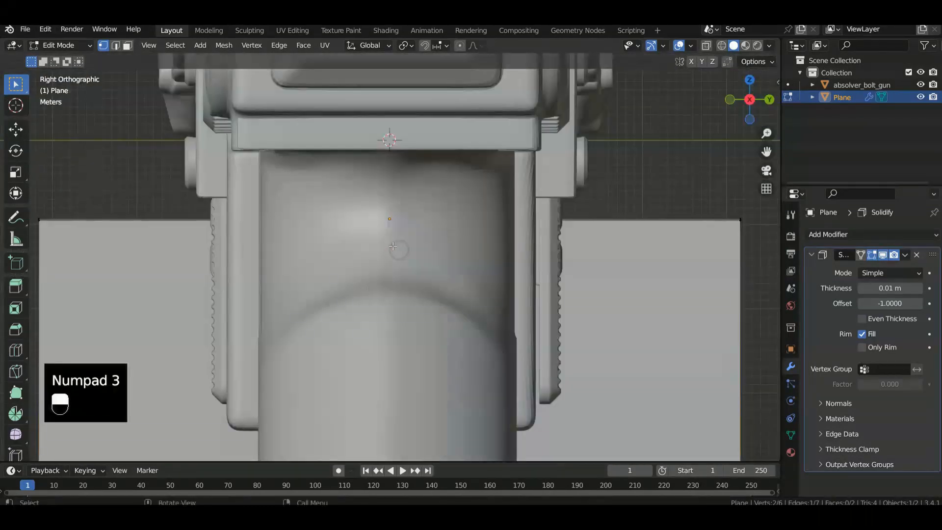
{"action": "key", "text": "KP_1"}
{"action": "scroll", "coordinate": [513, 274], "scroll_direction": "down", "scroll_amount": 2}
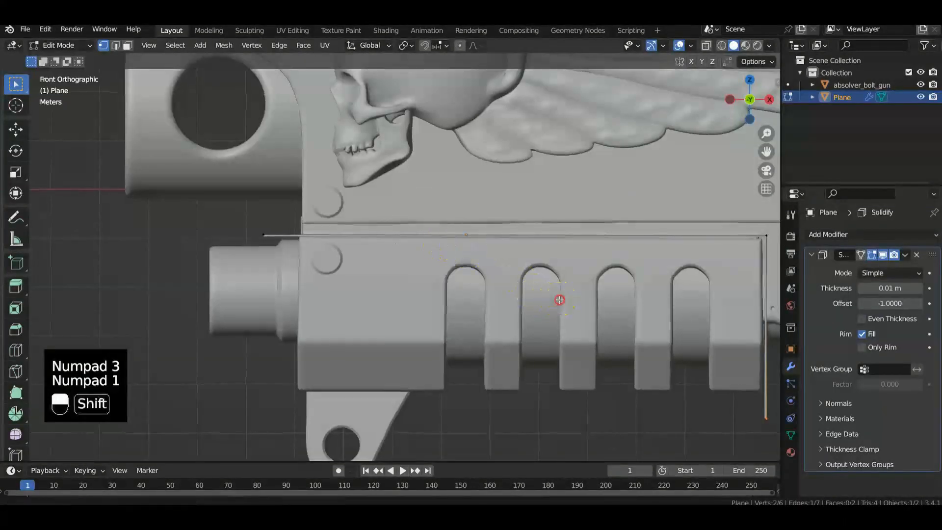
{"action": "middle_click_drag", "start_coordinate": [560, 299], "coordinate": [418, 228], "text": "shift"}
{"action": "scroll", "coordinate": [574, 279], "scroll_direction": "up", "scroll_amount": 3}
{"action": "middle_click_drag", "start_coordinate": [574, 280], "coordinate": [309, 270], "text": "shift"}
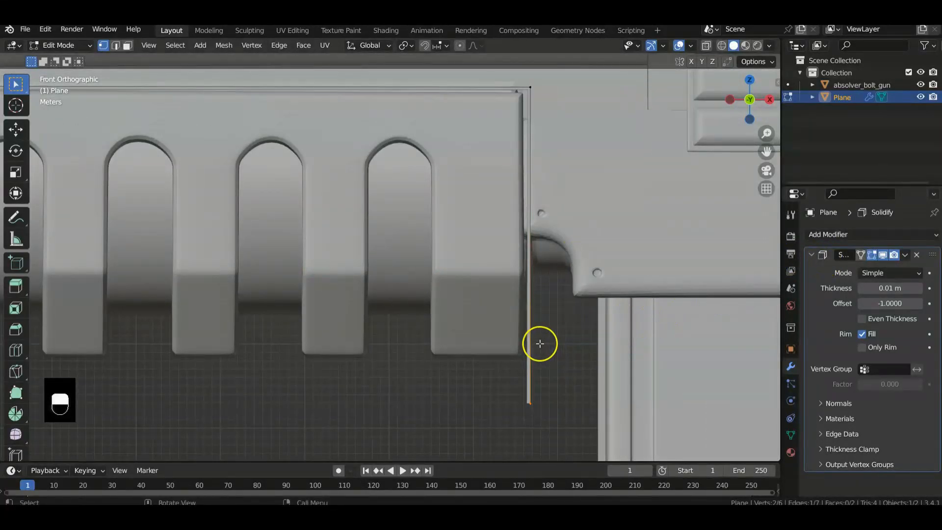
{"action": "middle_click_drag", "start_coordinate": [572, 242], "coordinate": [558, 303], "text": "shift"}
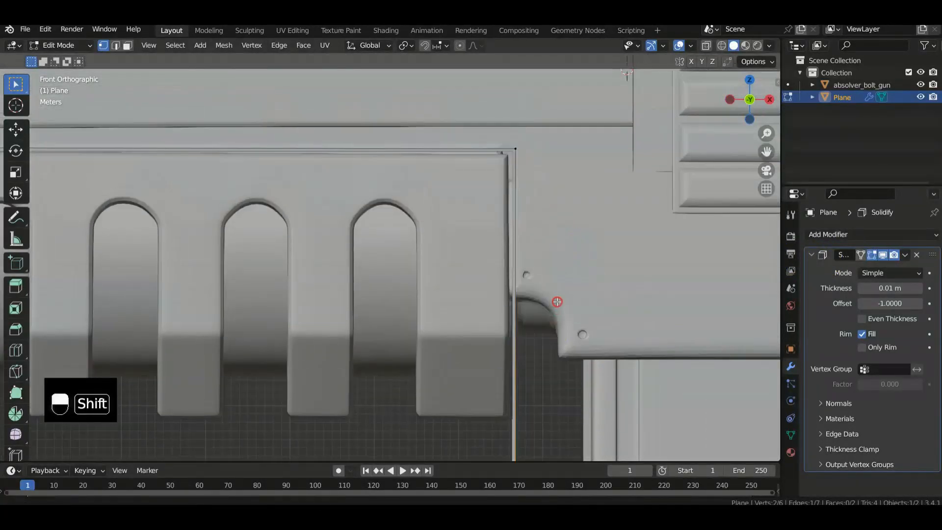
Step: Enable Even Thickness on the Solidify modifier and set its thickness to 0.005 m, checking the plane from below
{"action": "left_click", "coordinate": [864, 319]}
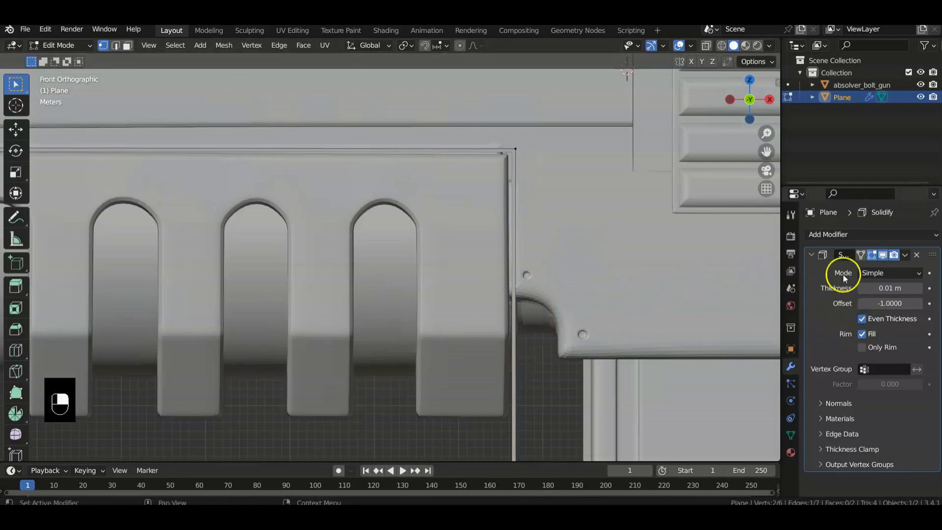
{"action": "left_click", "coordinate": [895, 289]}
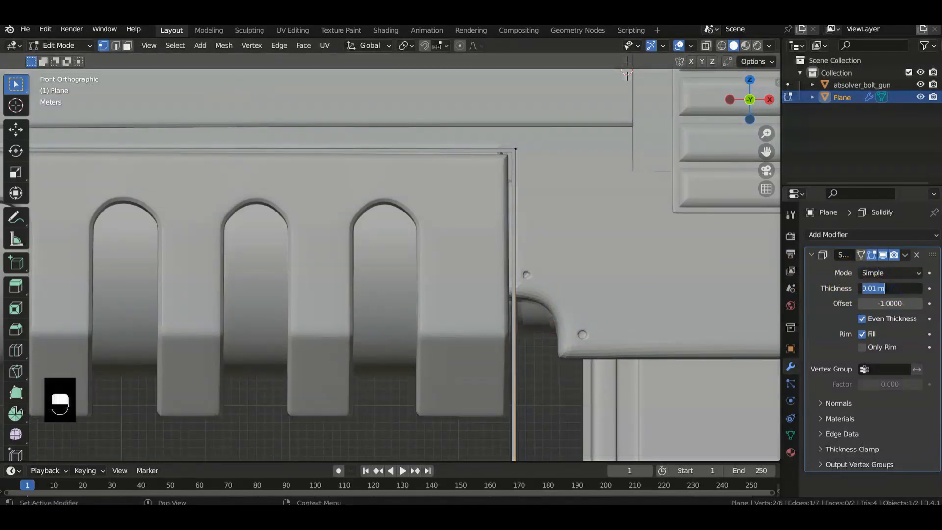
{"action": "type", "text": ".00"}
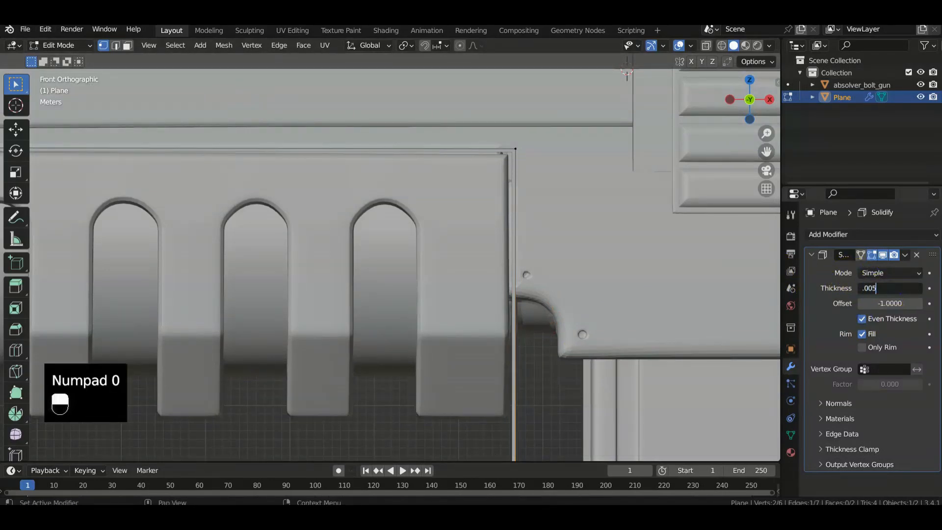
{"action": "type", "text": "5"}
{"action": "key", "text": "Return"}
{"action": "scroll", "coordinate": [450, 290], "scroll_direction": "down", "scroll_amount": 3}
{"action": "middle_click_drag", "start_coordinate": [460, 327], "coordinate": [431, 376]}
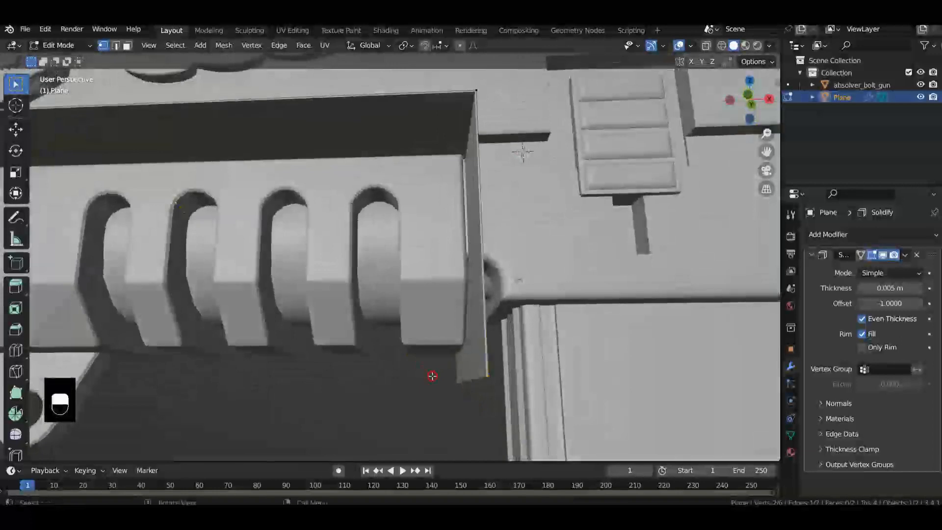
{"action": "key", "text": "KP_3"}
{"action": "key", "text": "KP_1"}
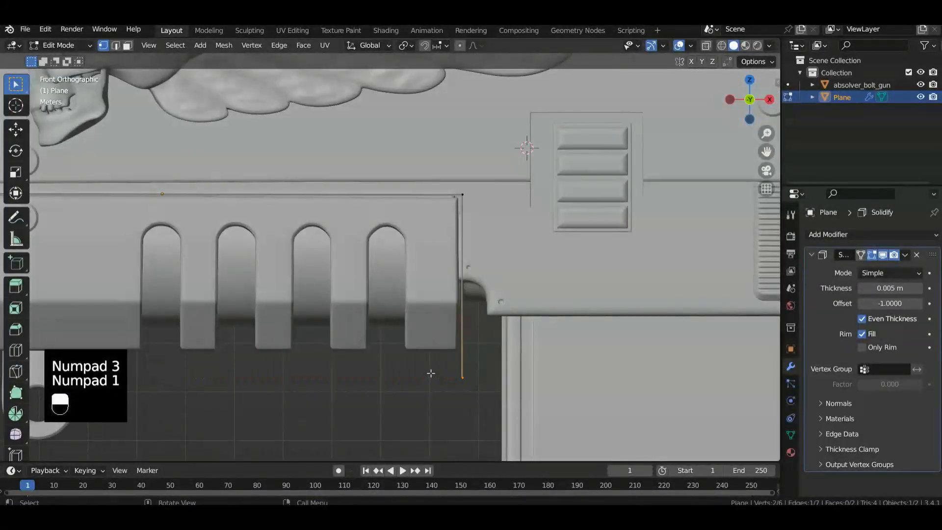
{"action": "middle_click_drag", "start_coordinate": [471, 404], "coordinate": [445, 324]}
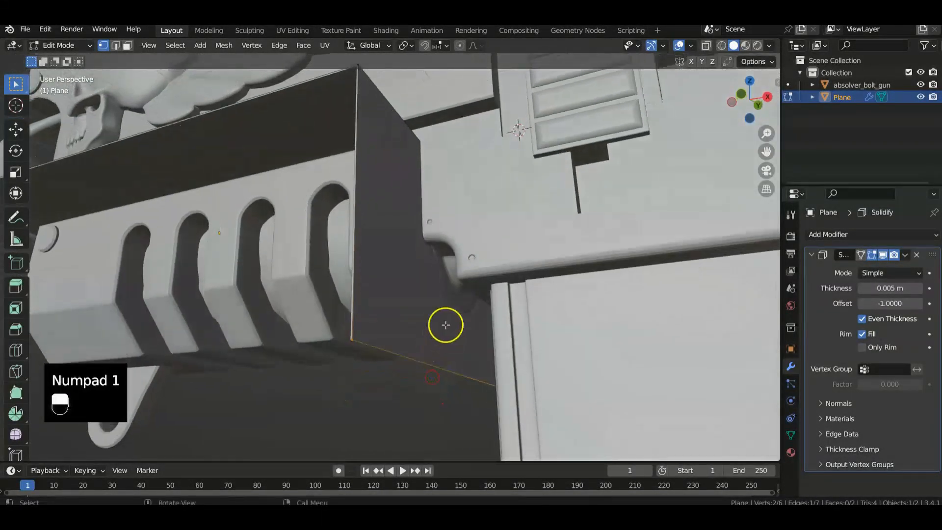
{"action": "scroll", "coordinate": [446, 321], "scroll_direction": "down", "scroll_amount": 3}
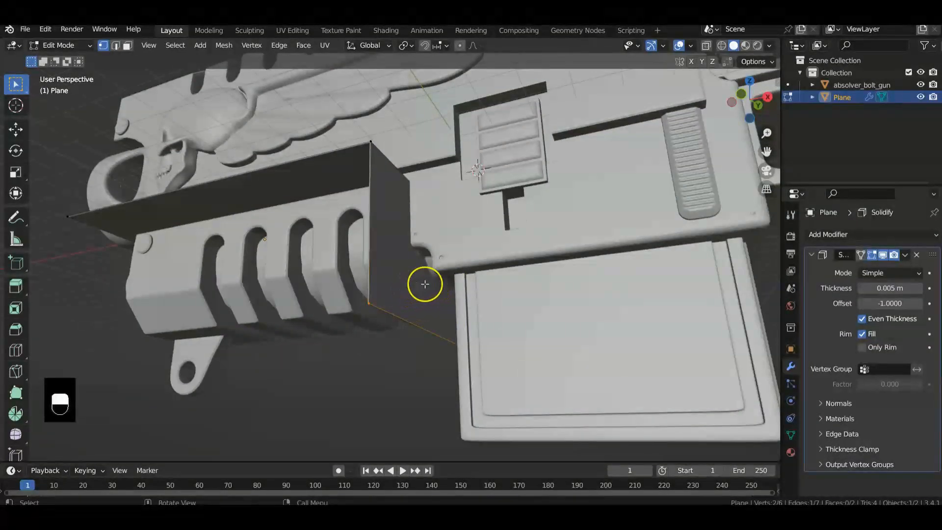
Step: In Object Mode, move the cutting plane along global X so its vertical part sits inside the gap behind the lower barrel section
{"action": "key", "text": "Tab"}
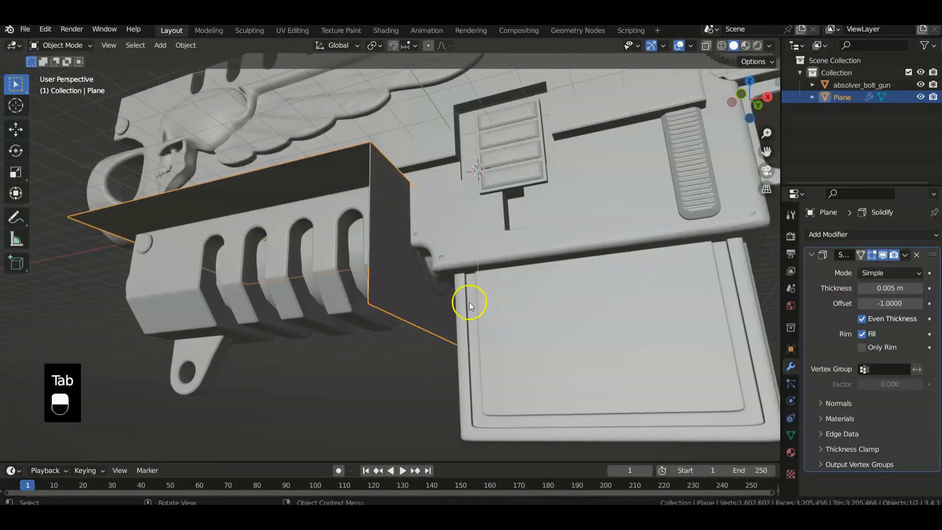
{"action": "key", "text": "g"}
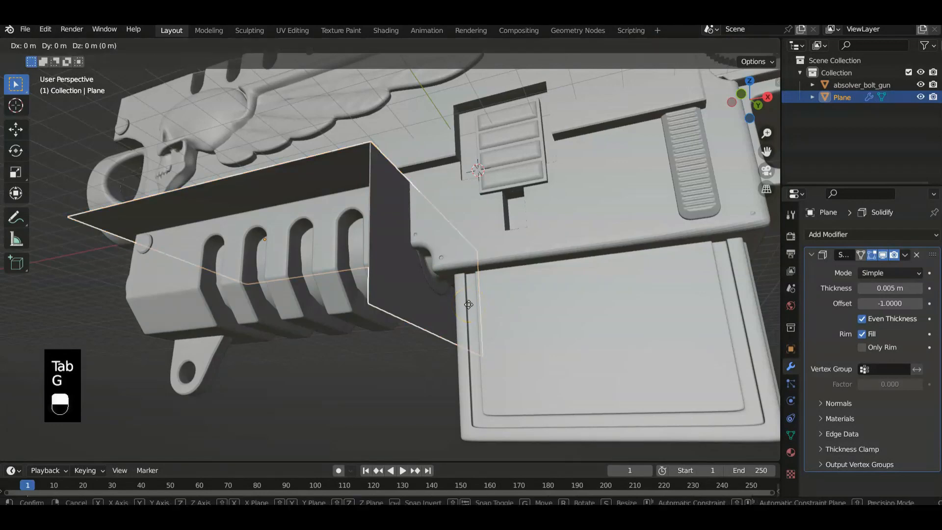
{"action": "left_click", "coordinate": [369, 373]}
{"action": "mouse_move", "coordinate": [370, 374]}
{"action": "middle_mouse_down"}
{"action": "mouse_move", "coordinate": [396, 381]}
{"action": "mouse_move", "coordinate": [406, 353]}
{"action": "mouse_move", "coordinate": [387, 358]}
{"action": "middle_mouse_up"}
{"action": "scroll", "coordinate": [398, 355], "scroll_direction": "up", "scroll_amount": 4}
{"action": "key", "text": "g"}
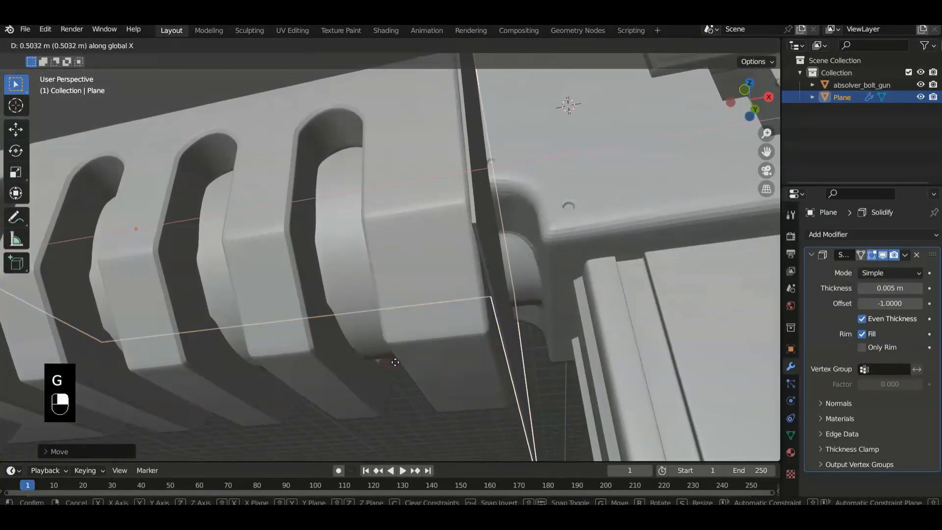
{"action": "left_click", "coordinate": [392, 362]}
{"action": "middle_click_drag", "start_coordinate": [427, 378], "coordinate": [427, 365]}
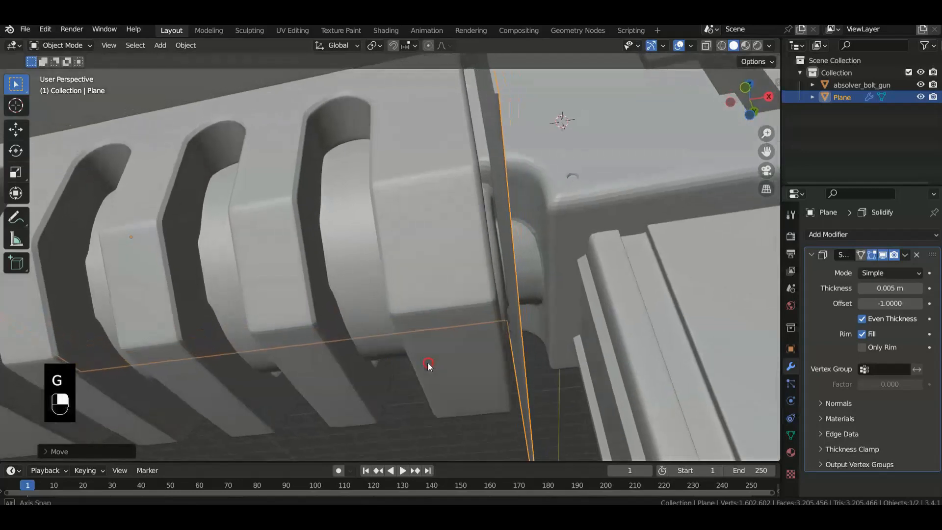
Step: Check the plane's placement from front and right views and apply its Solidify modifier
{"action": "key", "text": "KP_1"}
{"action": "middle_click_drag", "start_coordinate": [420, 354], "coordinate": [364, 364]}
{"action": "key", "text": "KP_3"}
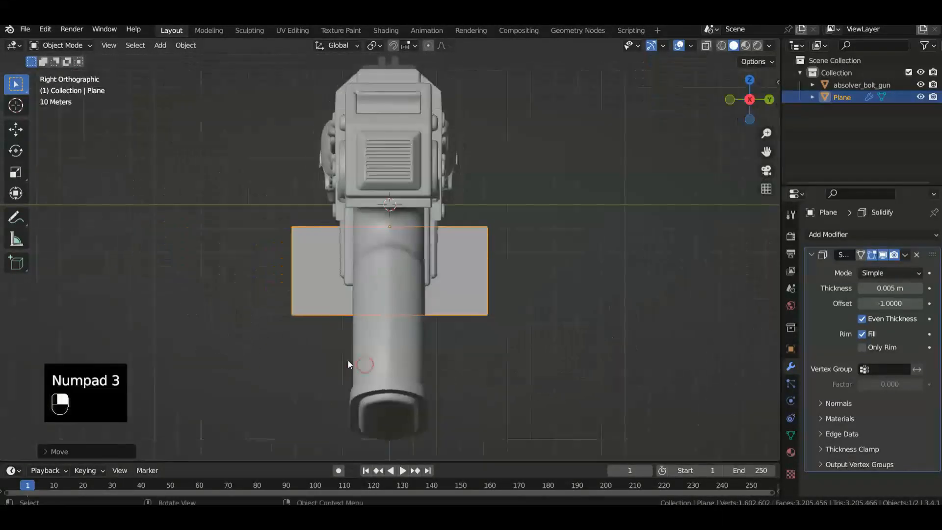
{"action": "key", "text": "KP_1"}
{"action": "scroll", "coordinate": [348, 360], "scroll_direction": "down", "scroll_amount": 2}
{"action": "middle_click_drag", "start_coordinate": [363, 336], "coordinate": [395, 350], "text": "shift"}
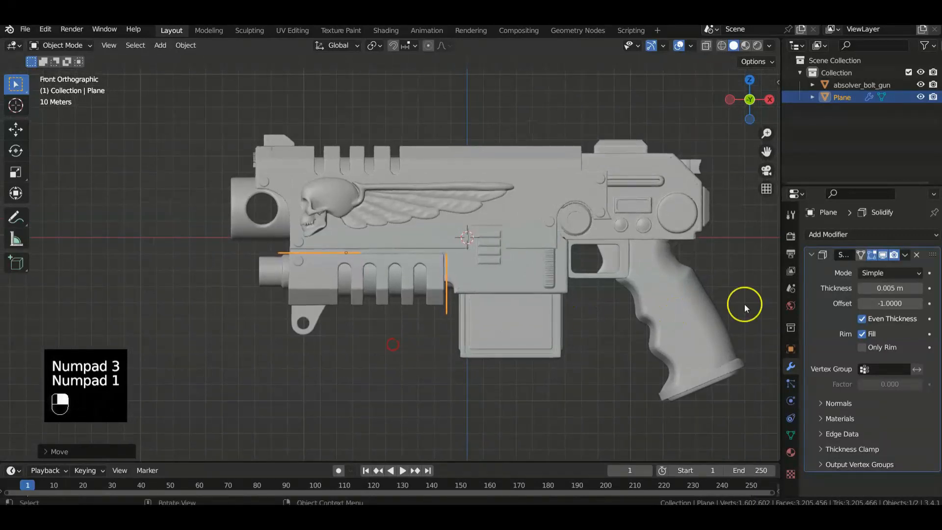
{"action": "left_click", "coordinate": [905, 254]}
{"action": "left_click", "coordinate": [898, 268]}
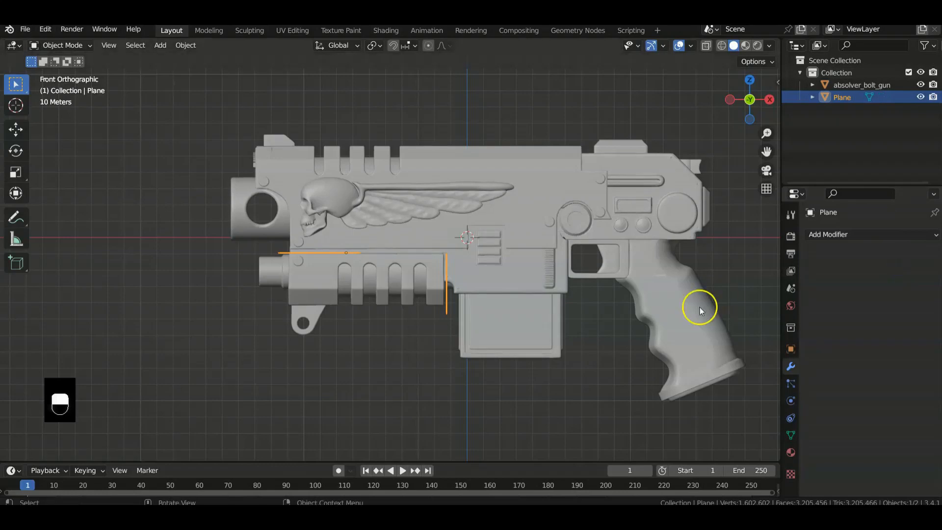
Step: Select the bolt gun and the cutting plane together with the gun as active object, and display the Bool Tool options
{"action": "left_click", "coordinate": [606, 405]}
{"action": "scroll", "coordinate": [606, 405], "scroll_direction": "down", "scroll_amount": 1}
{"action": "middle_click_drag", "start_coordinate": [579, 376], "coordinate": [559, 409], "text": "shift"}
{"action": "left_click", "coordinate": [514, 197]}
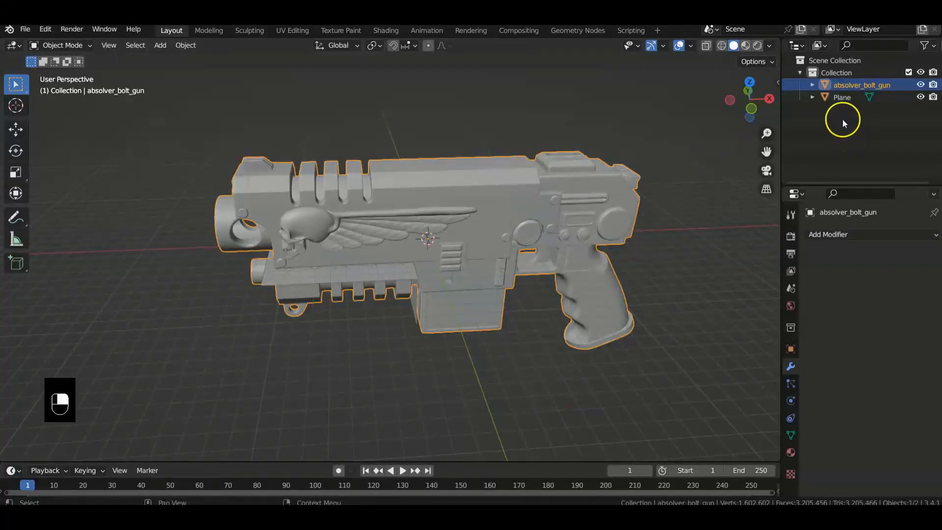
{"action": "left_click", "coordinate": [845, 99], "text": "shift"}
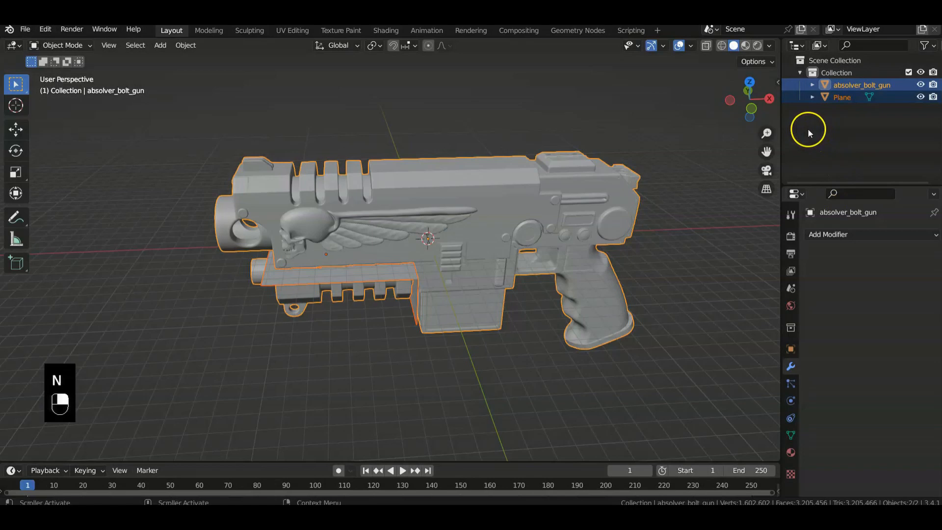
{"action": "key", "text": "n"}
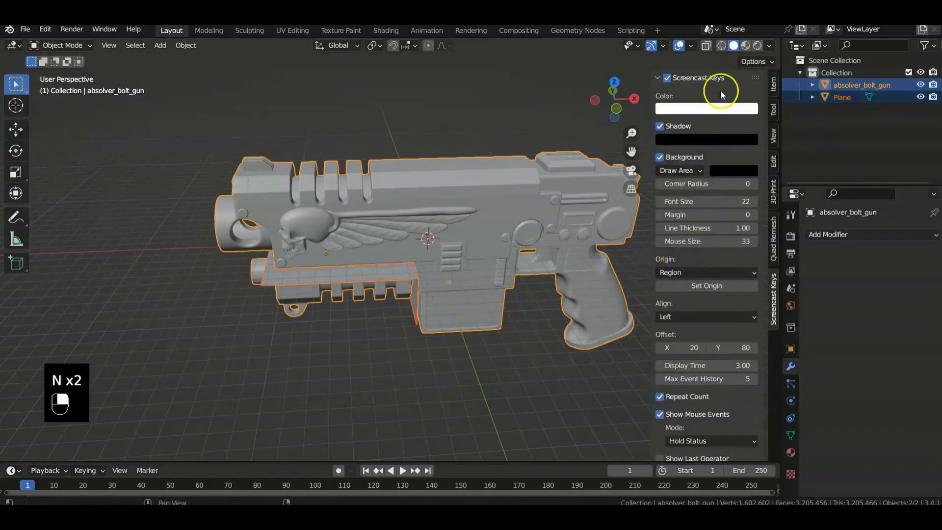
{"action": "left_click", "coordinate": [773, 159]}
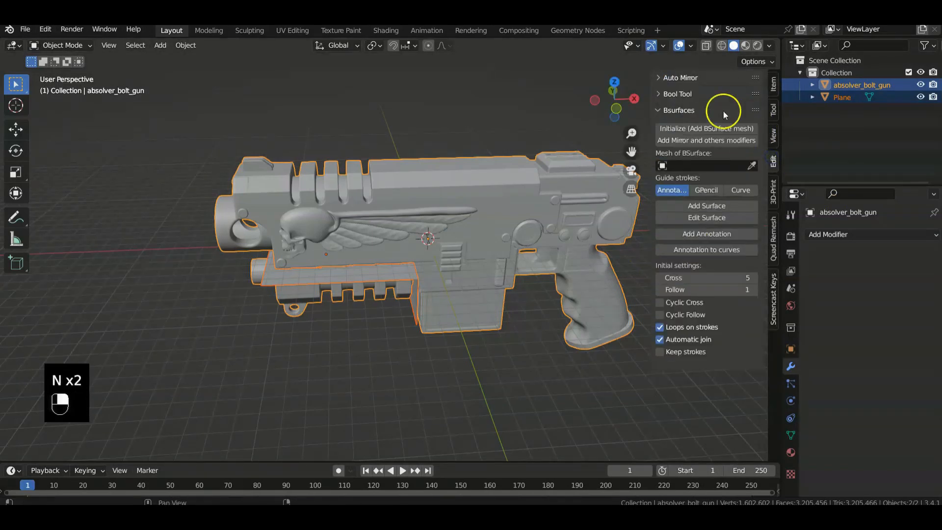
{"action": "left_click", "coordinate": [703, 93]}
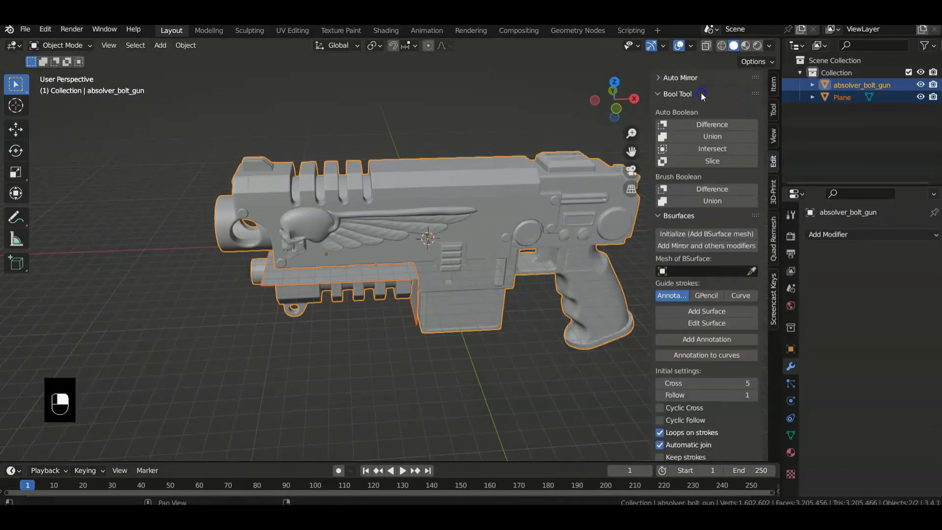
Step: Search the add-on preferences for "boo" to check whether the Bool Tool add-on is enabled
{"action": "left_click", "coordinate": [47, 30]}
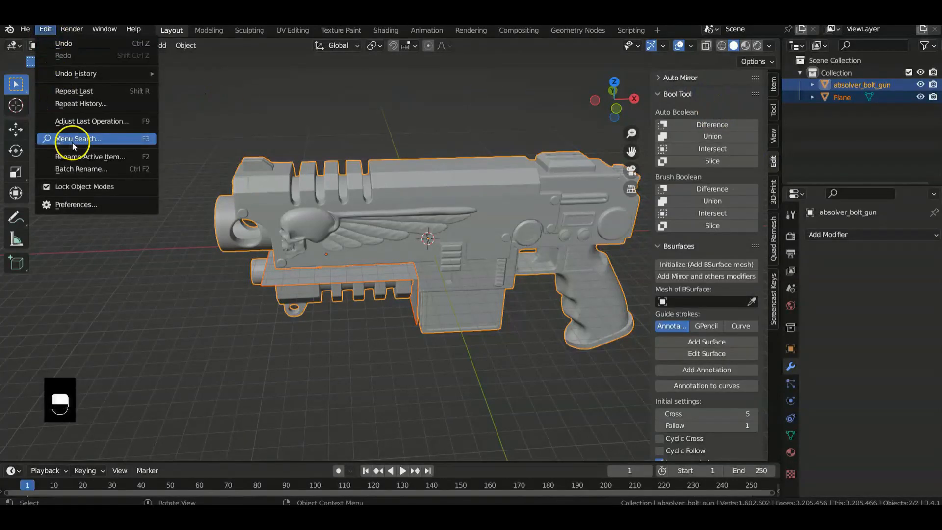
{"action": "left_click", "coordinate": [71, 205]}
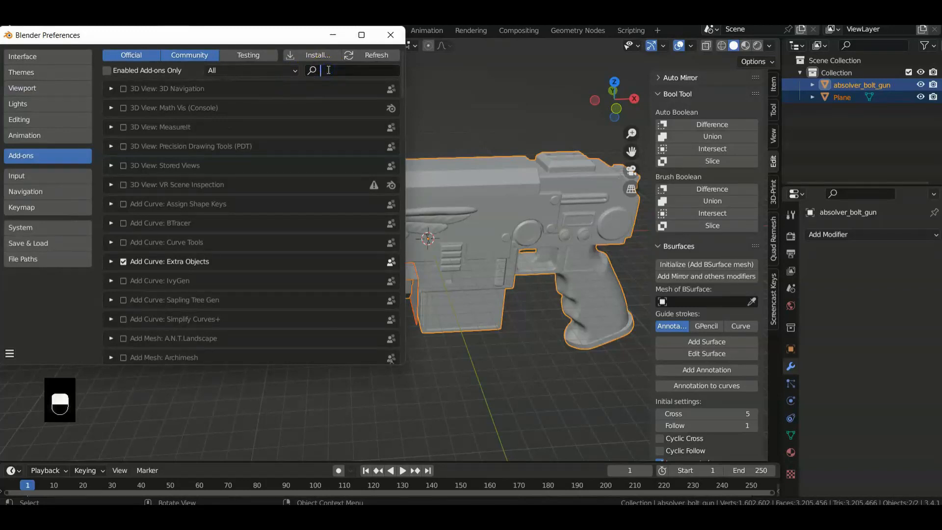
{"action": "type", "text": "boo"}
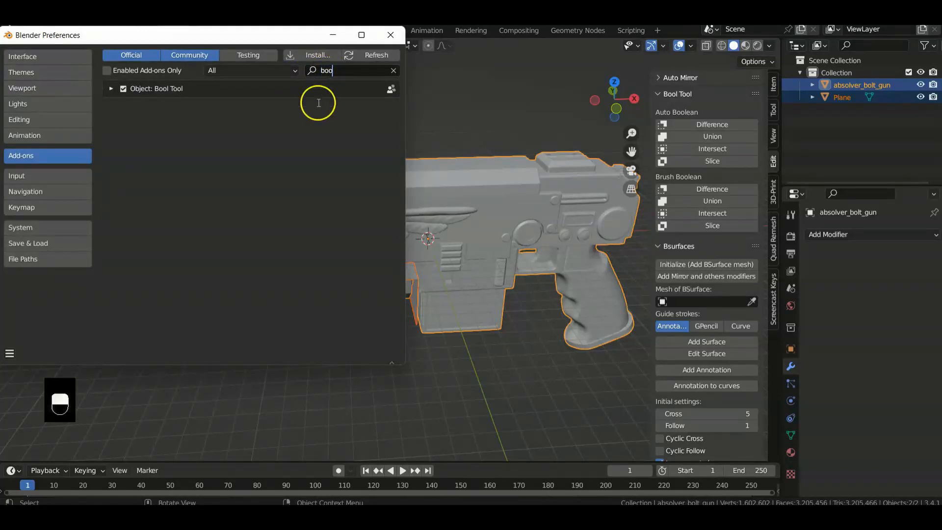
{"action": "left_click", "coordinate": [390, 35]}
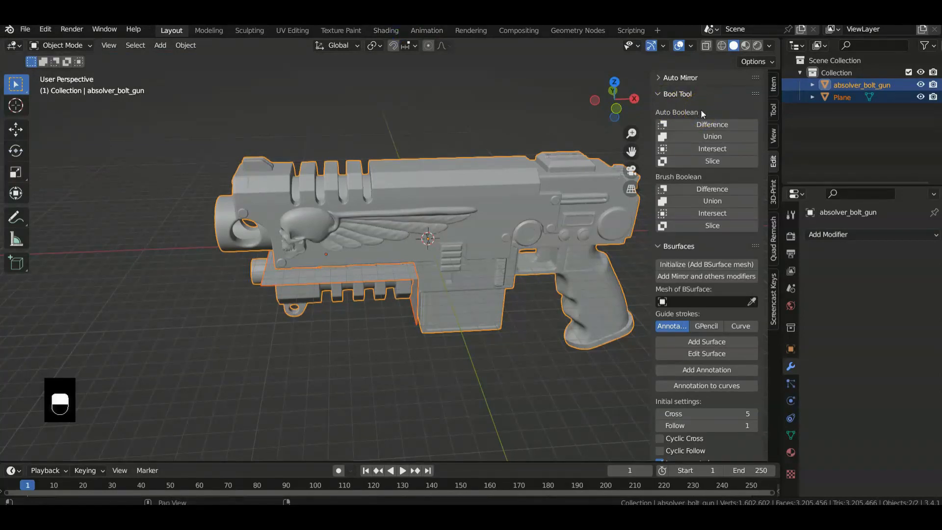
Step: Cut the bolt gun with the plane using Bool Tool's Auto Boolean Difference
{"action": "left_click", "coordinate": [707, 127]}
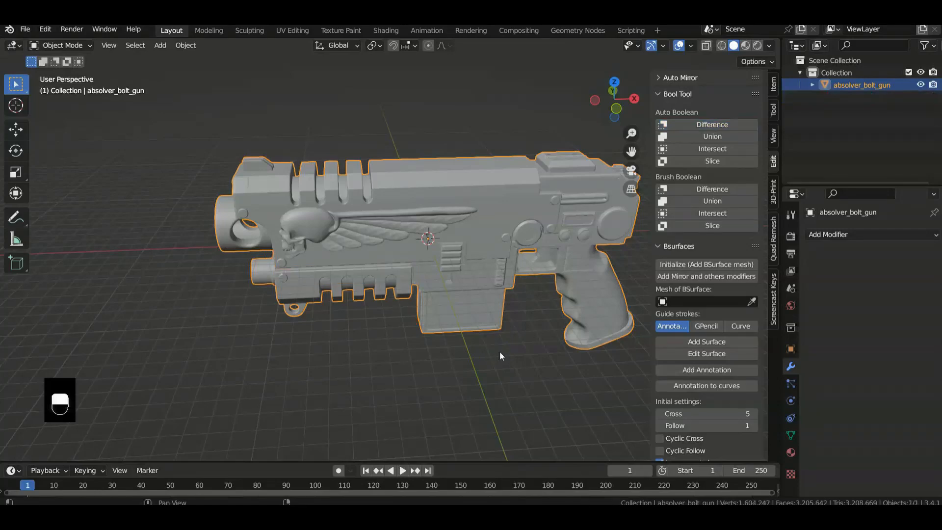
Step: Examine the cut around the lower barrel section from the front, the side and in perspective
{"action": "key", "text": "KP_1"}
{"action": "scroll", "coordinate": [443, 369], "scroll_direction": "up", "scroll_amount": 3}
{"action": "middle_click_drag", "start_coordinate": [443, 369], "coordinate": [421, 418]}
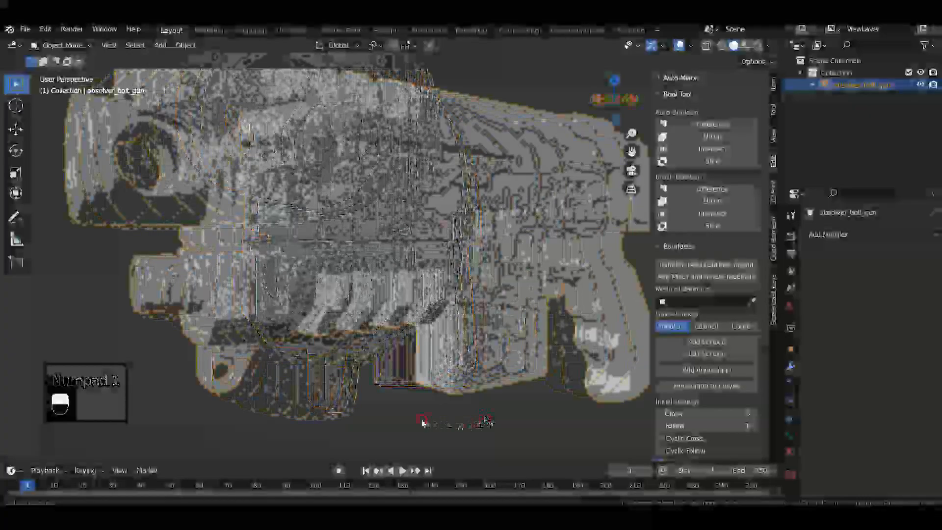
{"action": "key", "text": "KP_3"}
{"action": "key", "text": "KP_1"}
{"action": "scroll", "coordinate": [386, 375], "scroll_direction": "up", "scroll_amount": 3}
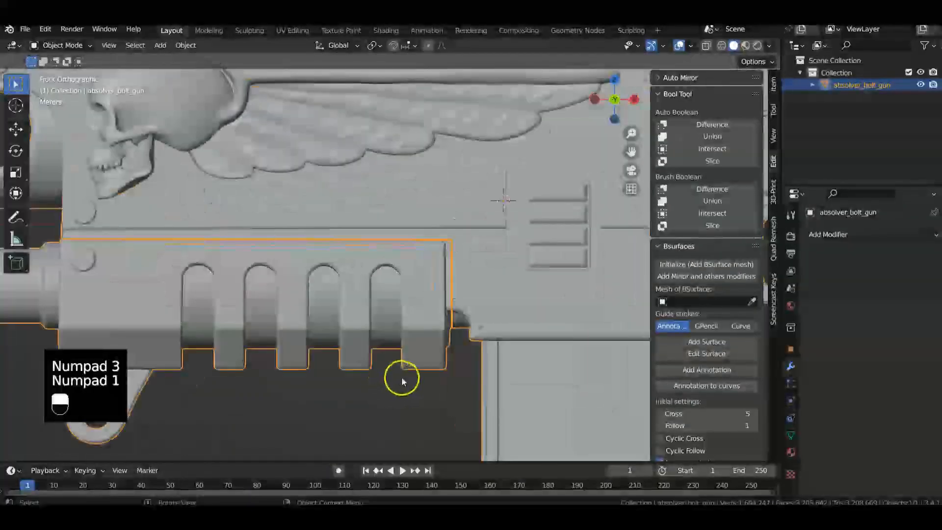
{"action": "scroll", "coordinate": [401, 376], "scroll_direction": "down", "scroll_amount": 3}
{"action": "middle_click_drag", "start_coordinate": [370, 398], "coordinate": [359, 379], "text": "shift"}
{"action": "scroll", "coordinate": [357, 381], "scroll_direction": "down", "scroll_amount": 3}
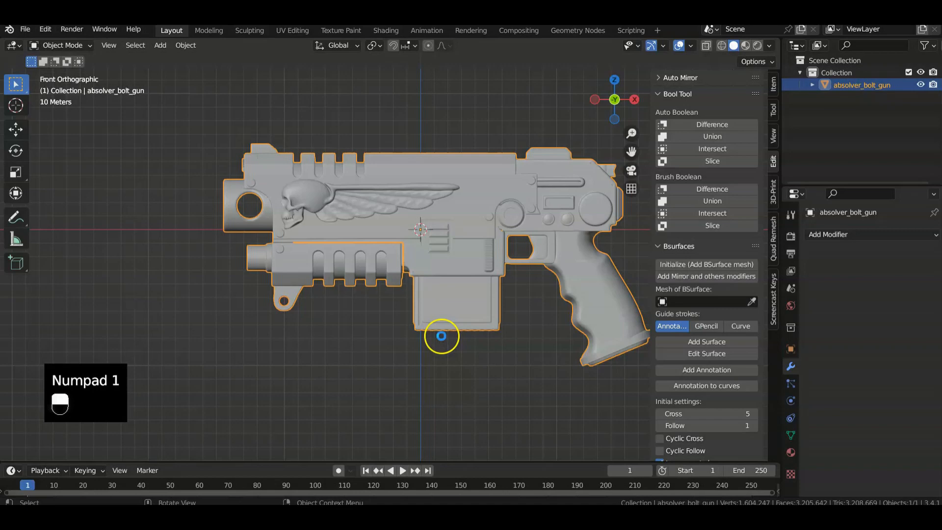
Step: Separate the bolt gun mesh by loose parts so the lower barrel section becomes its own object, and deselect everything
{"action": "key", "text": "Tab"}
{"action": "scroll", "coordinate": [364, 316], "scroll_direction": "up", "scroll_amount": 3}
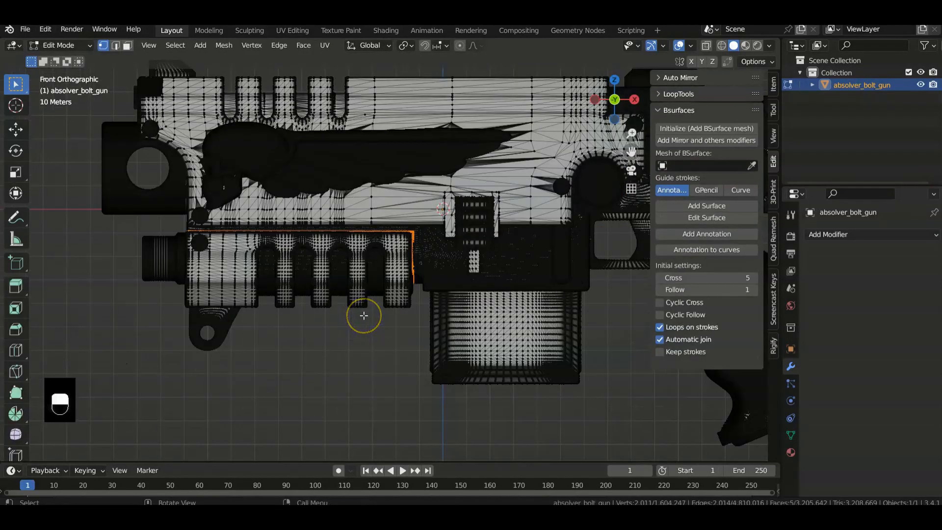
{"action": "key", "text": "p"}
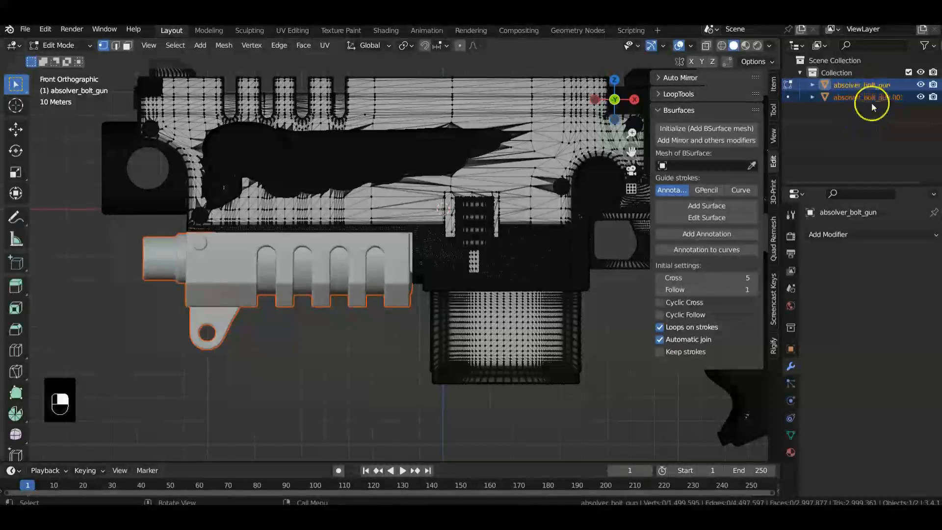
{"action": "key", "text": "Tab"}
{"action": "left_click", "coordinate": [374, 393]}
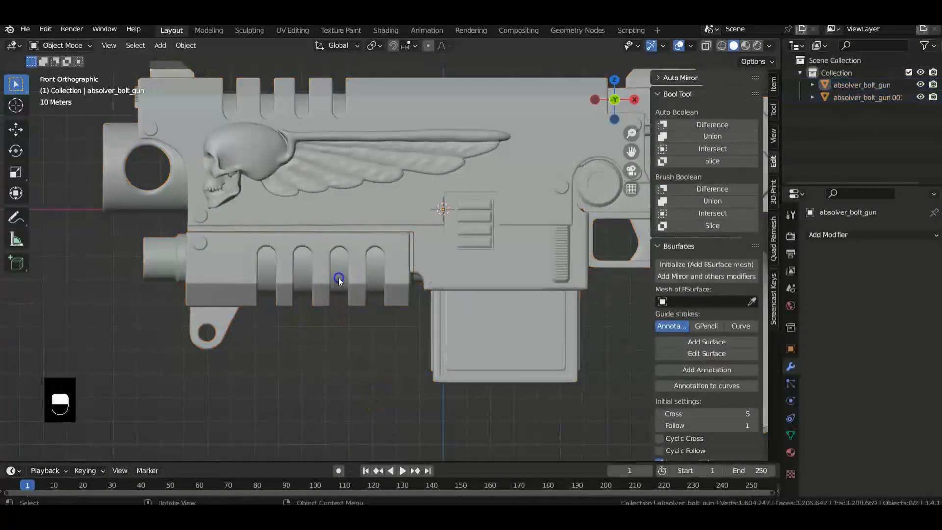
Step: Move the separated lower barrel section down and forward, clear of the gun body
{"action": "left_click", "coordinate": [312, 288]}
{"action": "key", "text": "g"}
{"action": "left_click", "coordinate": [270, 343]}
{"action": "left_click", "coordinate": [469, 187]}
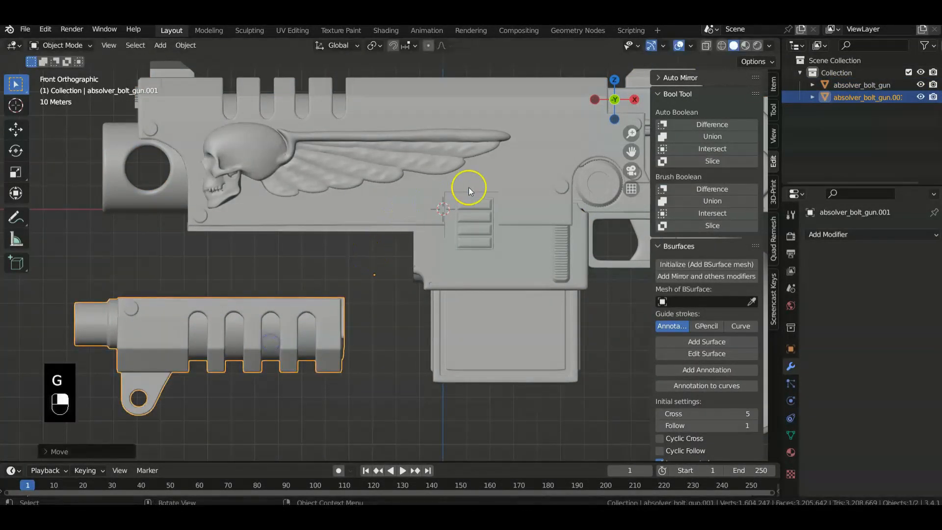
{"action": "scroll", "coordinate": [491, 349], "scroll_direction": "down", "scroll_amount": 3}
{"action": "key", "text": "g"}
{"action": "right_click", "coordinate": [498, 320]}
{"action": "scroll", "coordinate": [469, 375], "scroll_direction": "up", "scroll_amount": 3}
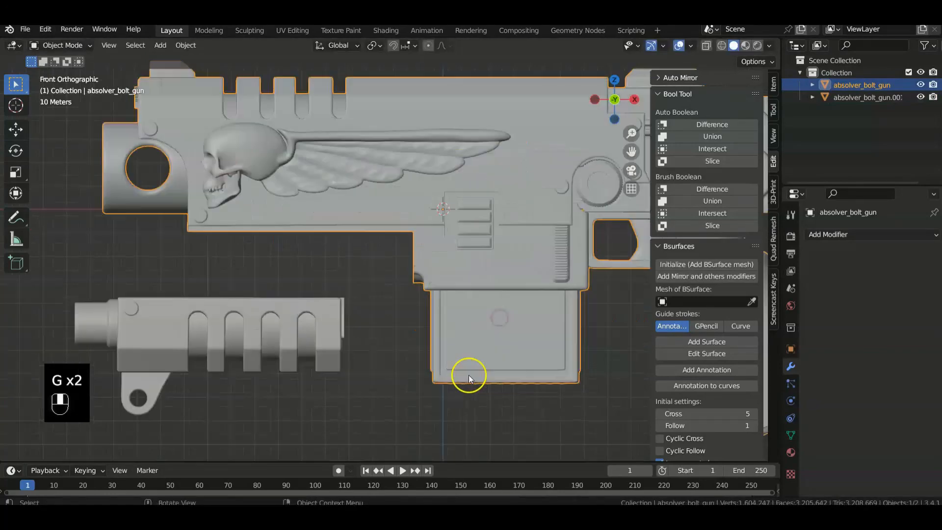
Step: Examine the two separated parts in perspective, and the trigger guard, dial and grip area up close from the front
{"action": "left_click", "coordinate": [396, 411]}
{"action": "middle_click_drag", "start_coordinate": [396, 411], "coordinate": [430, 374]}
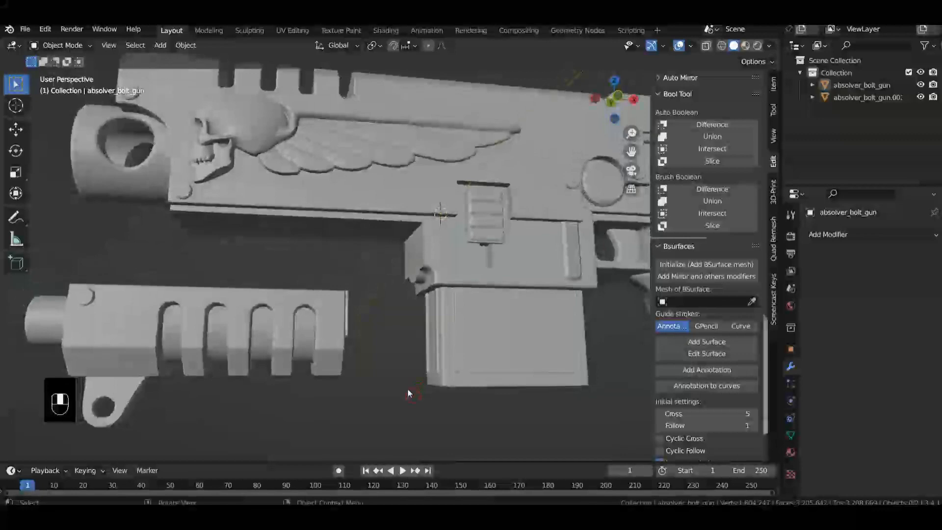
{"action": "key", "text": "KP_3"}
{"action": "key", "text": "KP_1"}
{"action": "scroll", "coordinate": [388, 370], "scroll_direction": "down", "scroll_amount": 6}
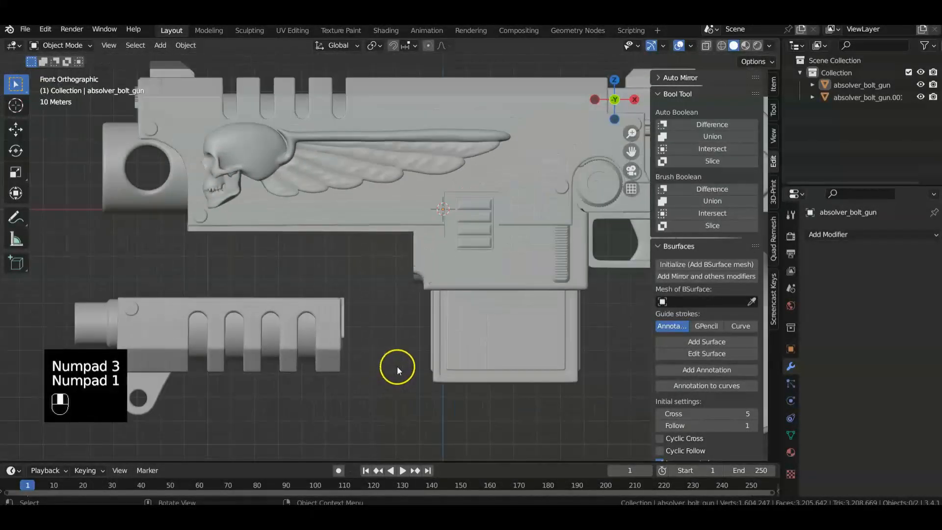
{"action": "scroll", "coordinate": [469, 345], "scroll_direction": "up", "scroll_amount": 4}
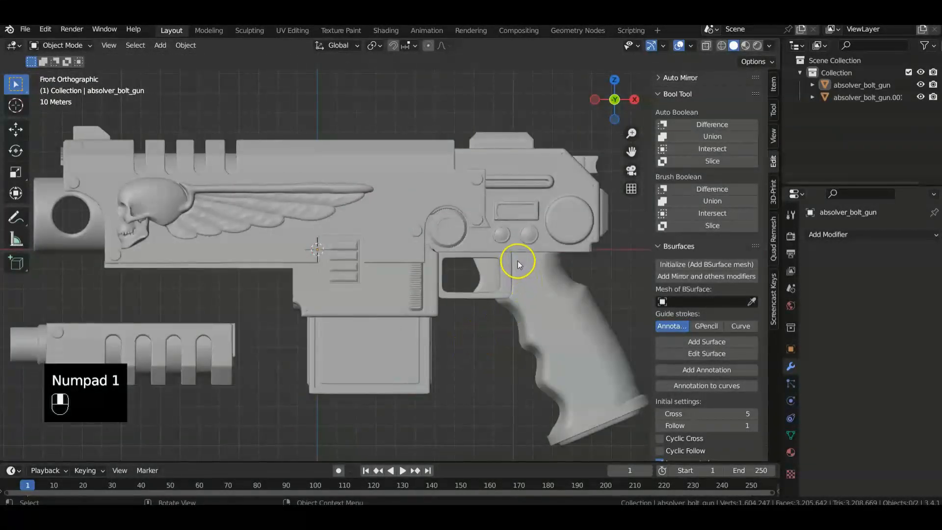
{"action": "scroll", "coordinate": [513, 261], "scroll_direction": "up", "scroll_amount": 1}
{"action": "middle_click_drag", "start_coordinate": [473, 360], "coordinate": [545, 281], "text": "shift"}
{"action": "scroll", "coordinate": [385, 350], "scroll_direction": "up", "scroll_amount": 6}
{"action": "scroll", "coordinate": [447, 279], "scroll_direction": "down", "scroll_amount": 2}
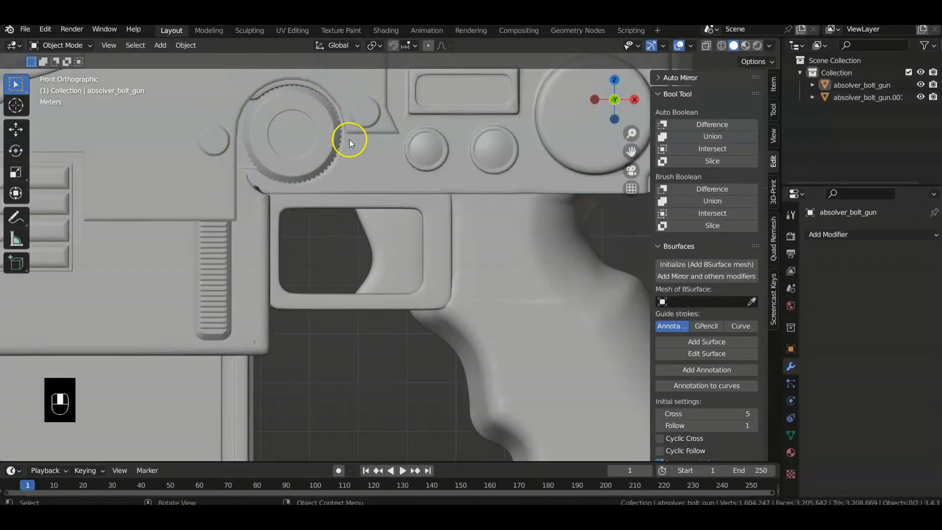
{"action": "scroll", "coordinate": [348, 139], "scroll_direction": "down", "scroll_amount": 3}
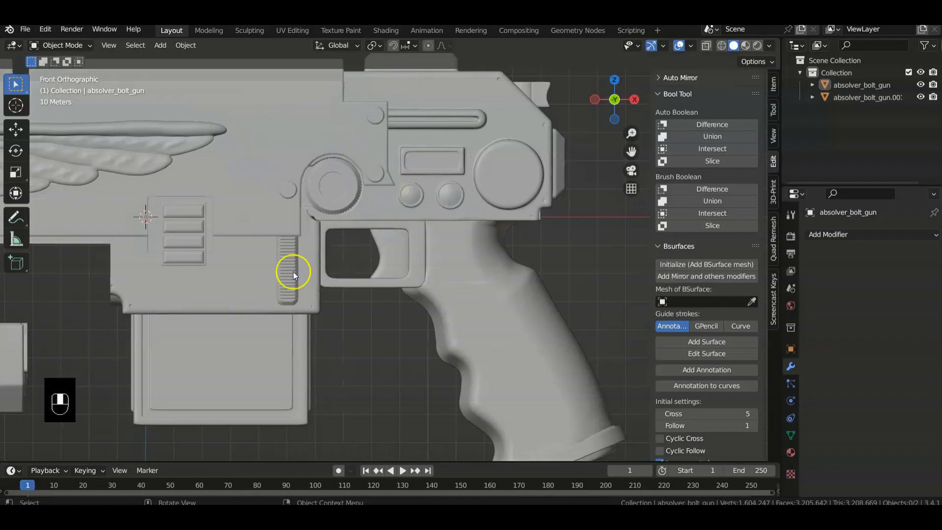
Step: Review the gun body and the detached lower barrel section together in perspective and from the front
{"action": "scroll", "coordinate": [293, 272], "scroll_direction": "down", "scroll_amount": 5}
{"action": "middle_click_drag", "start_coordinate": [290, 312], "coordinate": [347, 257]}
{"action": "key", "text": "KP_3"}
{"action": "key", "text": "KP_1"}
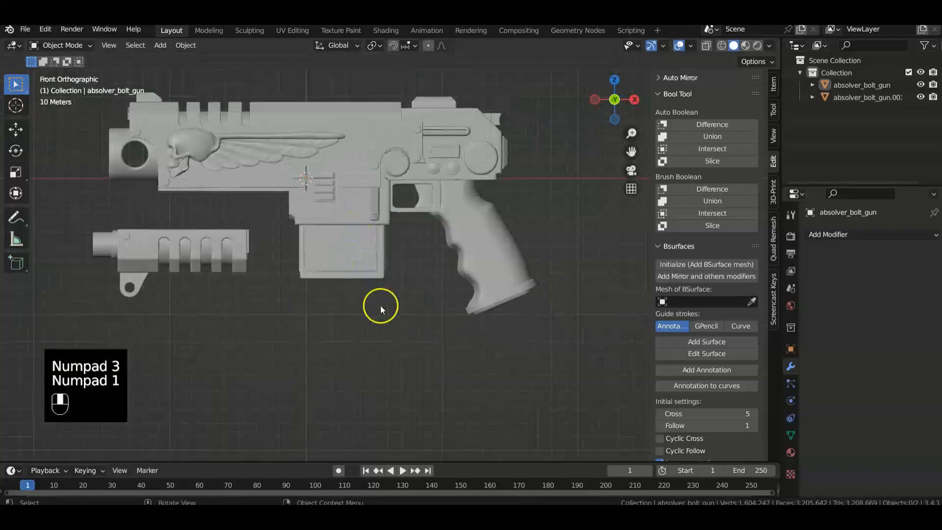
{"action": "middle_click_drag", "start_coordinate": [382, 309], "coordinate": [453, 352], "text": "shift"}
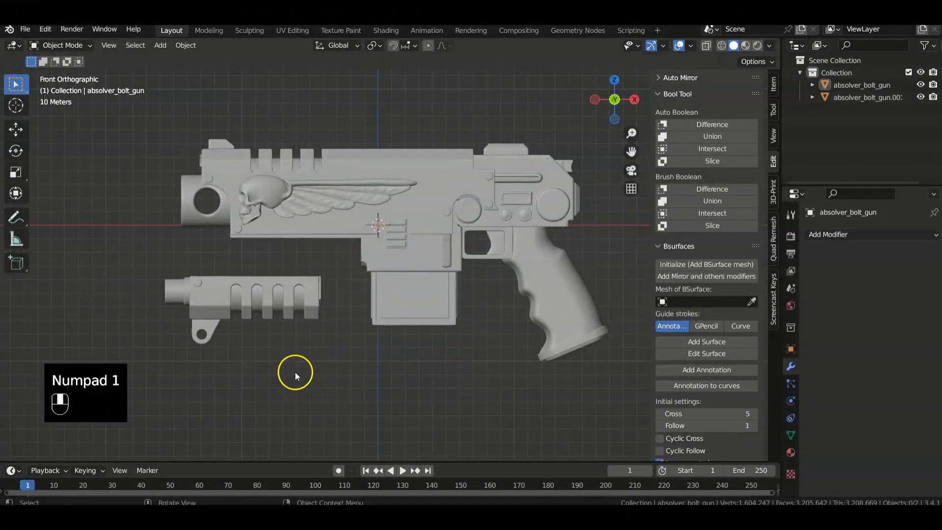
{"action": "middle_click_drag", "start_coordinate": [351, 354], "coordinate": [416, 395], "text": "shift"}
{"action": "scroll", "coordinate": [406, 387], "scroll_direction": "up", "scroll_amount": 4}
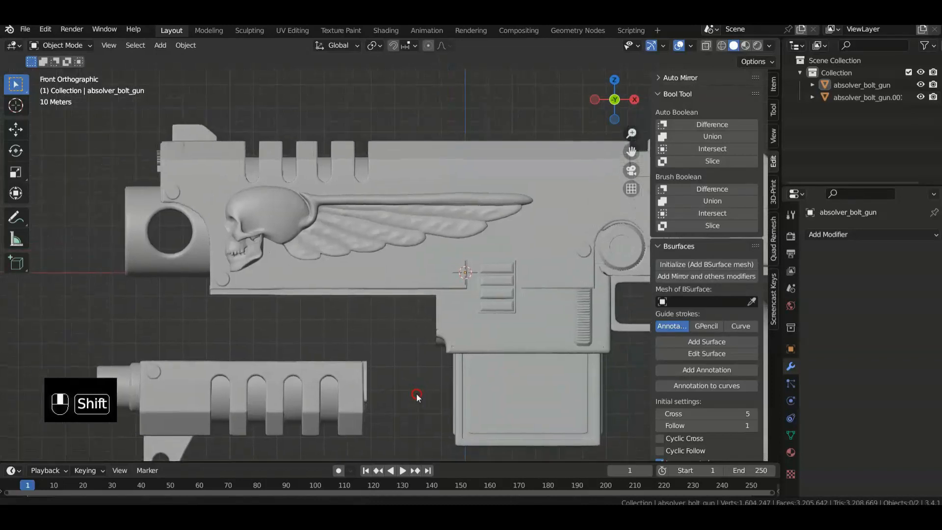
{"action": "scroll", "coordinate": [421, 385], "scroll_direction": "down", "scroll_amount": 3}
{"action": "middle_click_drag", "start_coordinate": [505, 414], "coordinate": [439, 379], "text": "shift"}
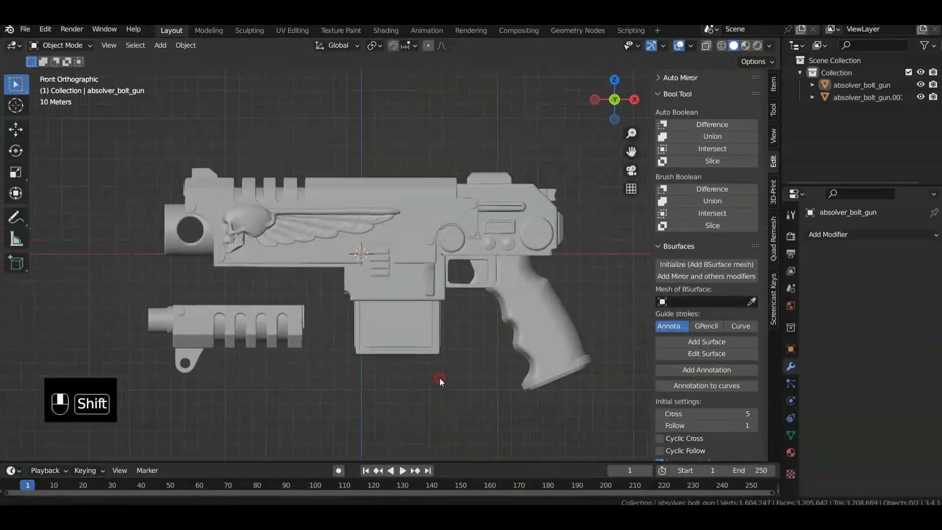
Step: Set up an STL export of only the gun body with Selection Only enabled, and cancel the export
{"action": "left_click", "coordinate": [342, 227]}
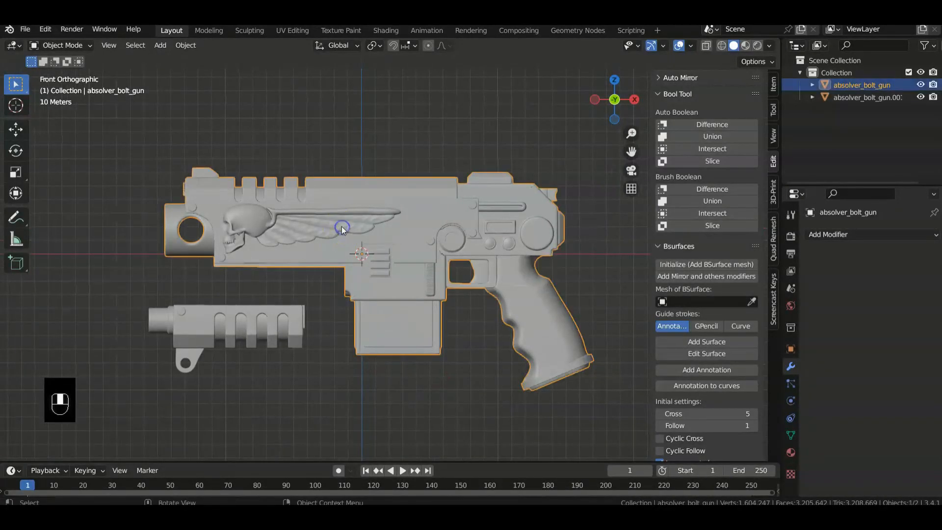
{"action": "left_click", "coordinate": [26, 32]}
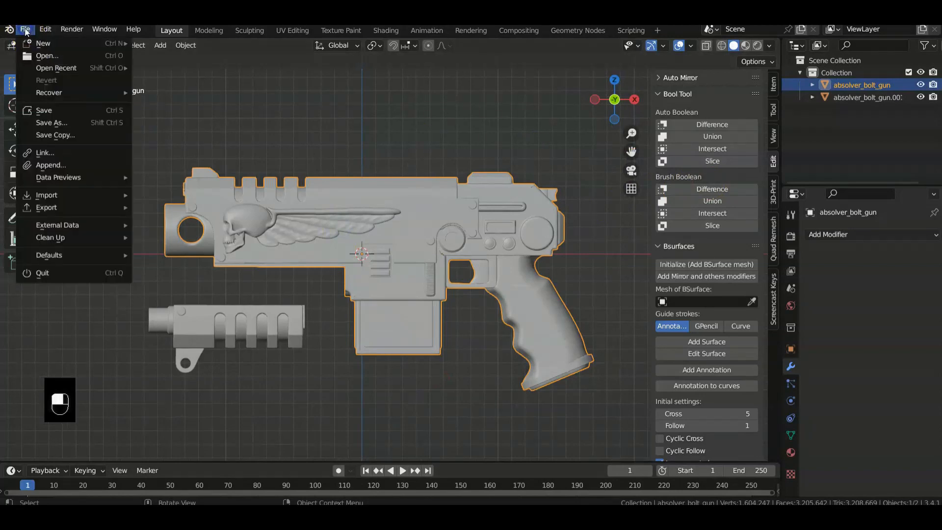
{"action": "mouse_move", "coordinate": [69, 207]}
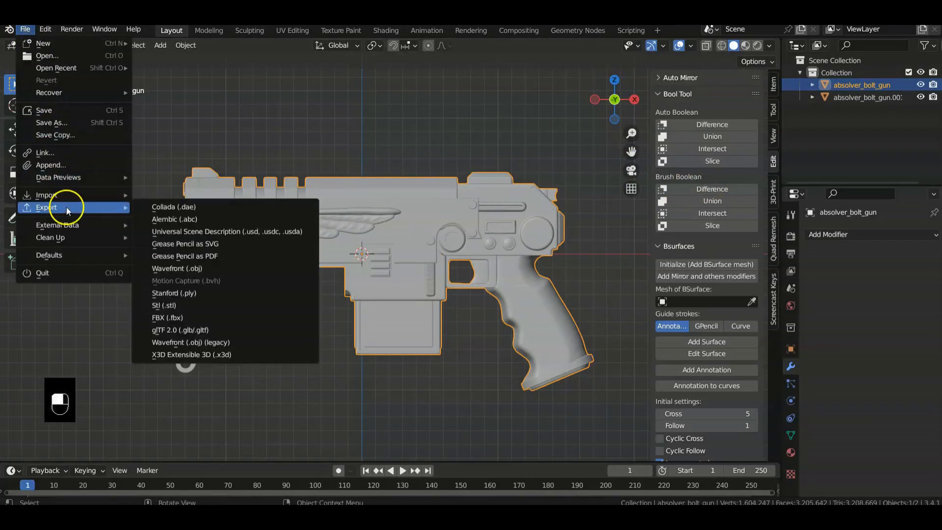
{"action": "left_click", "coordinate": [206, 306]}
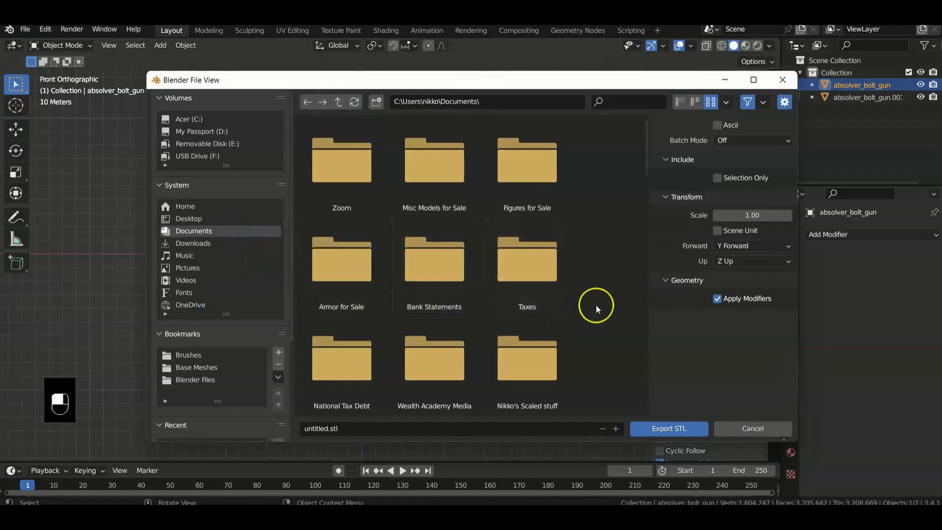
{"action": "left_click", "coordinate": [717, 178]}
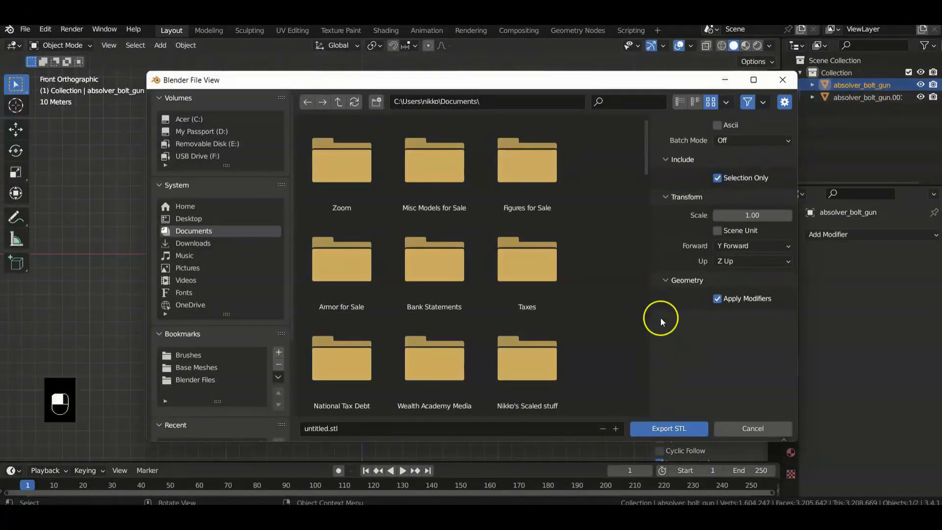
{"action": "left_click", "coordinate": [751, 427]}
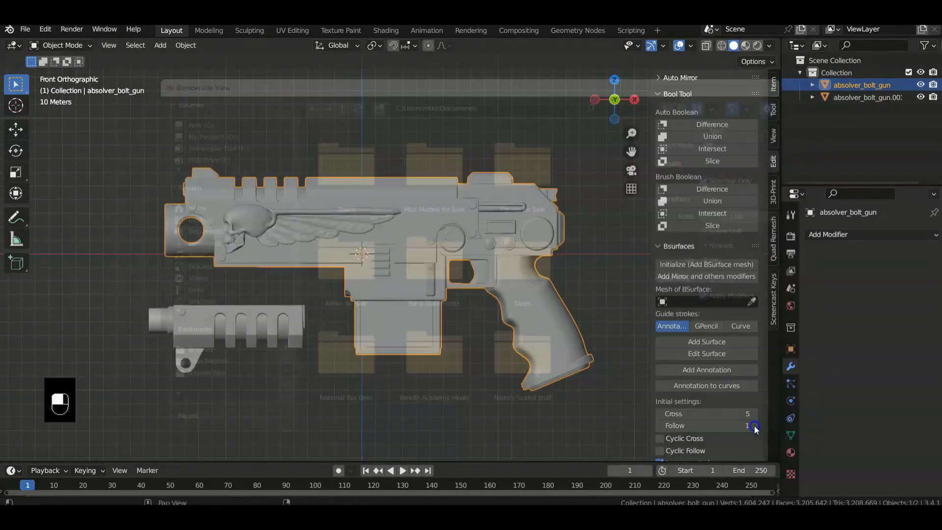
{"action": "left_click", "coordinate": [229, 331]}
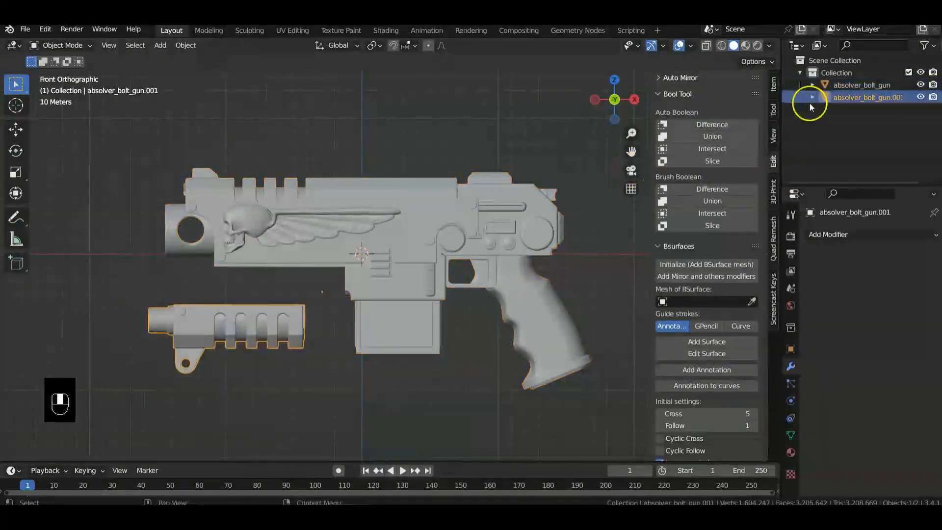
{"action": "left_click", "coordinate": [24, 31]}
{"action": "left_click", "coordinate": [444, 416]}
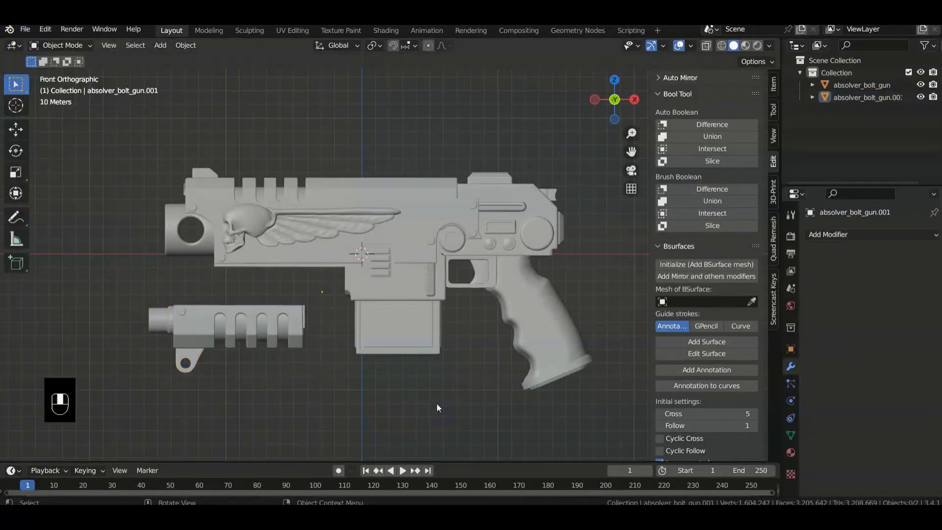